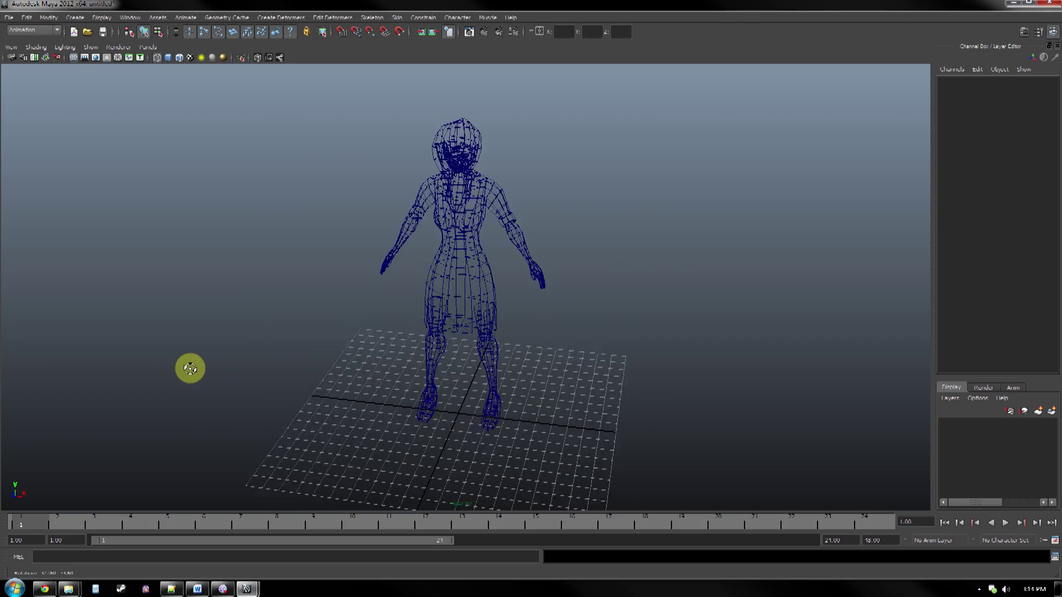
- Display the female character smooth shaded with Wireframe on Shaded enabled
{"action": "left_click", "coordinate": [154, 381]}
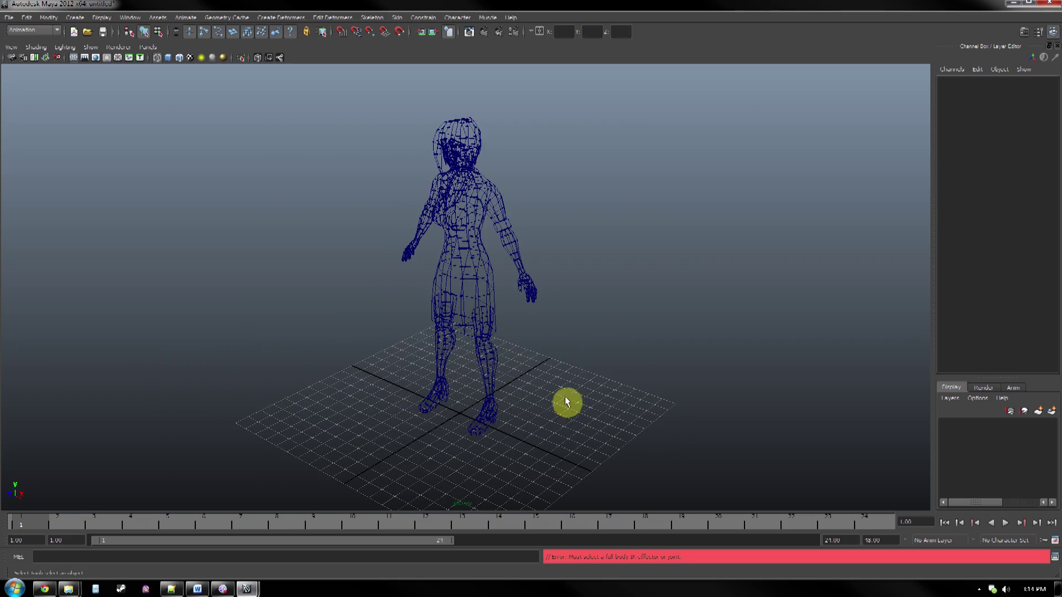
{"action": "left_click_drag", "start_coordinate": [730, 387], "coordinate": [713, 381], "text": "alt"}
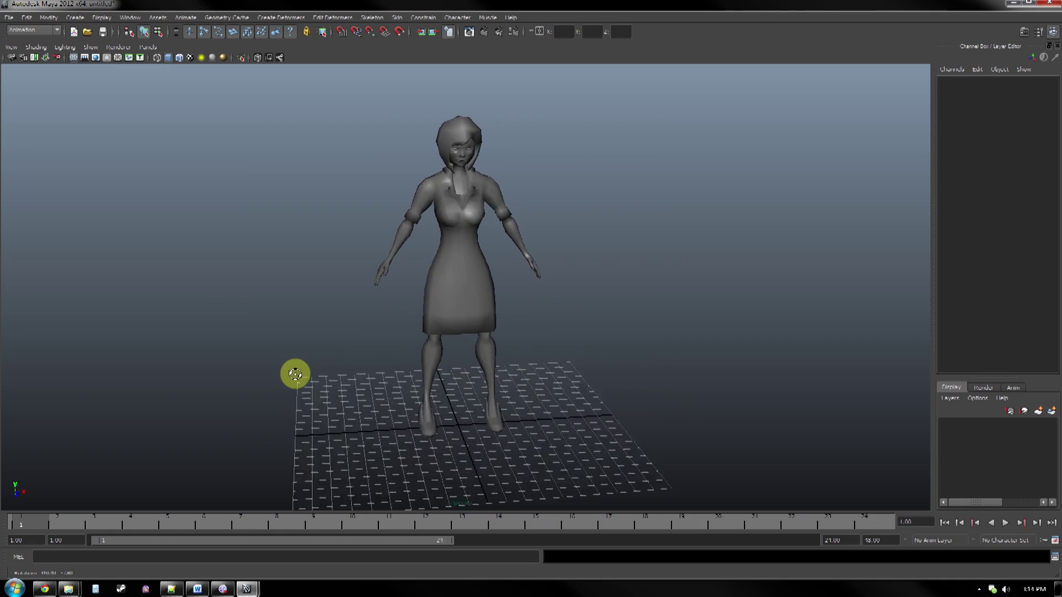
{"action": "left_click", "coordinate": [33, 47]}
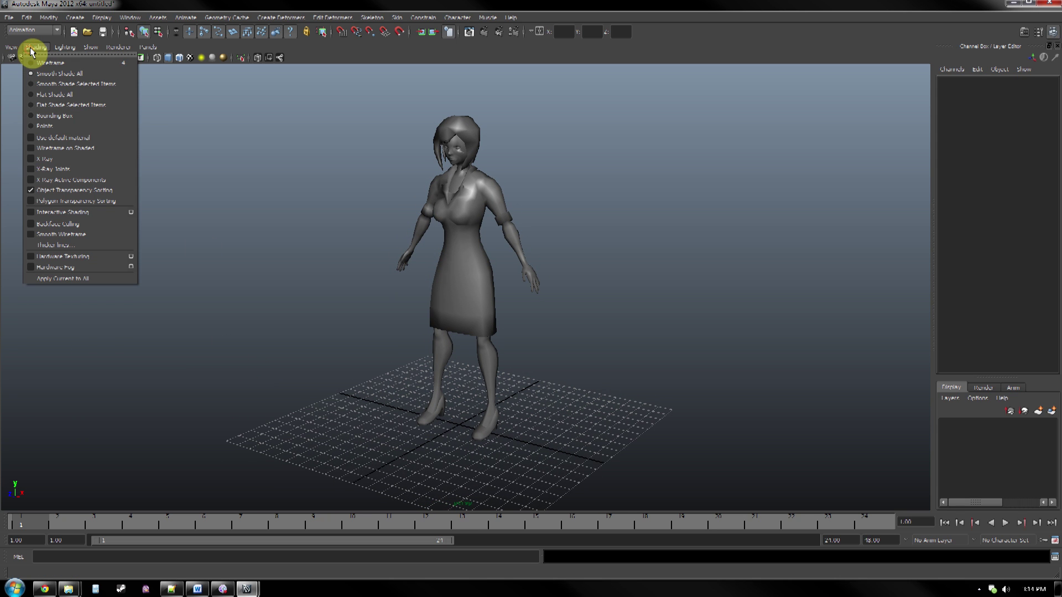
{"action": "left_click", "coordinate": [48, 148]}
- Inspect the female character's mesh topology around the hand, legs, back, face and collar
{"action": "left_click_drag", "start_coordinate": [813, 411], "coordinate": [779, 403], "text": "alt"}
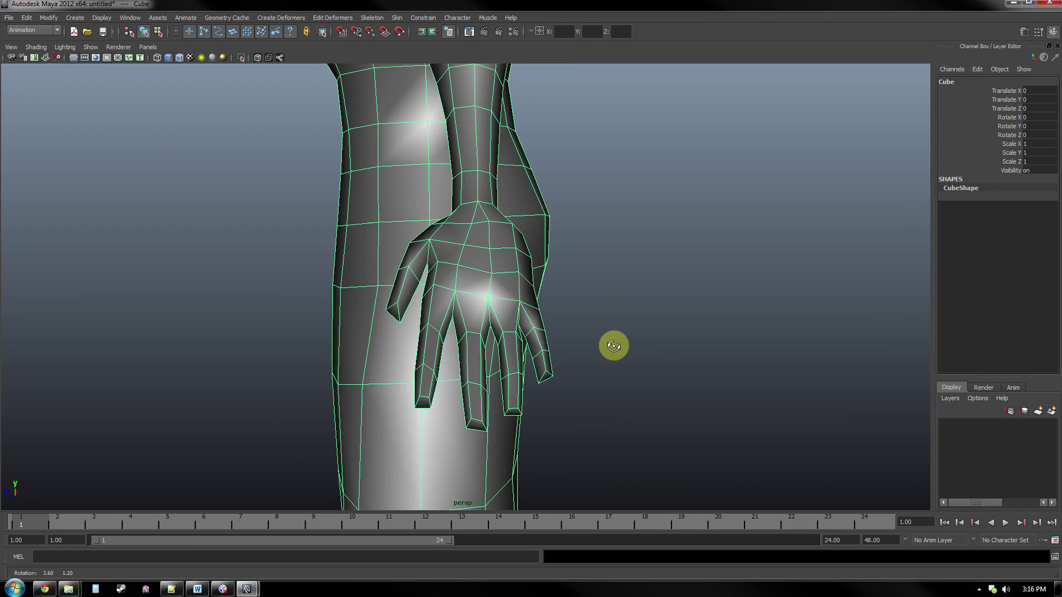
{"action": "left_click_drag", "start_coordinate": [613, 345], "coordinate": [606, 346], "text": "alt"}
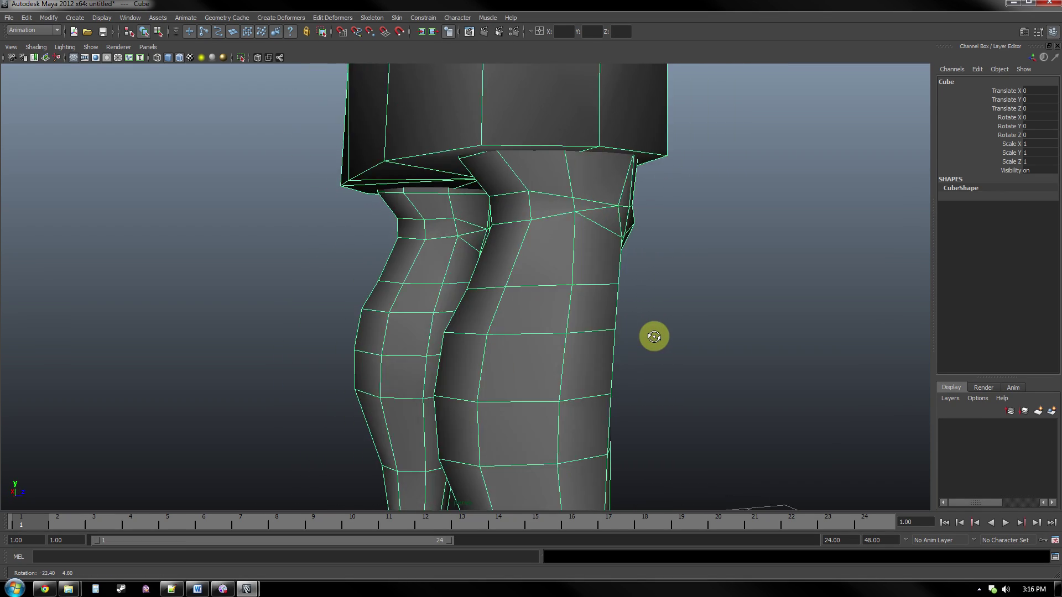
{"action": "left_click_drag", "start_coordinate": [652, 337], "coordinate": [553, 308], "text": "alt"}
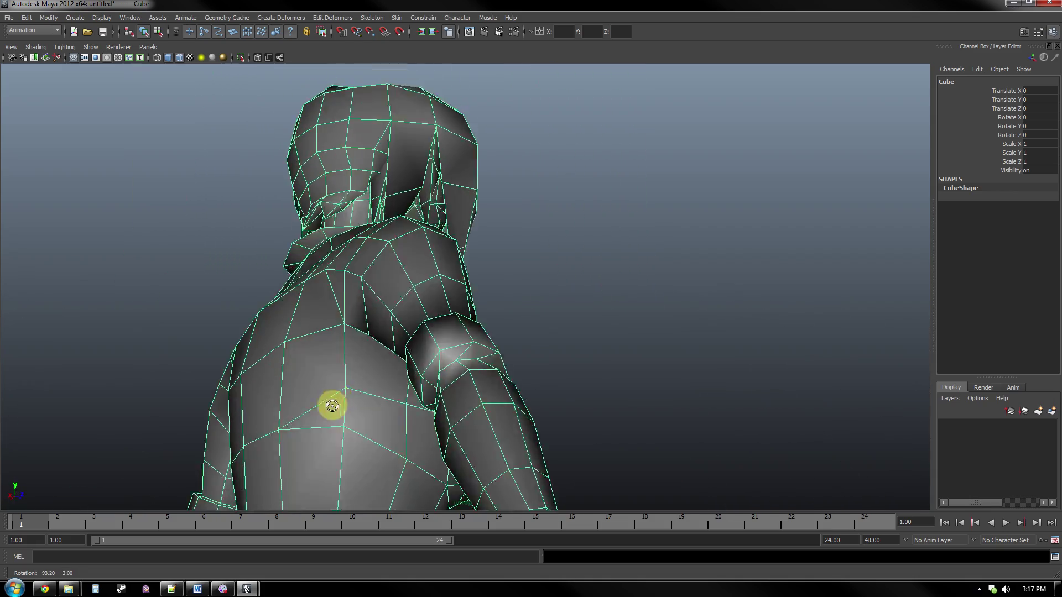
{"action": "left_click_drag", "start_coordinate": [332, 406], "coordinate": [327, 374], "text": "alt"}
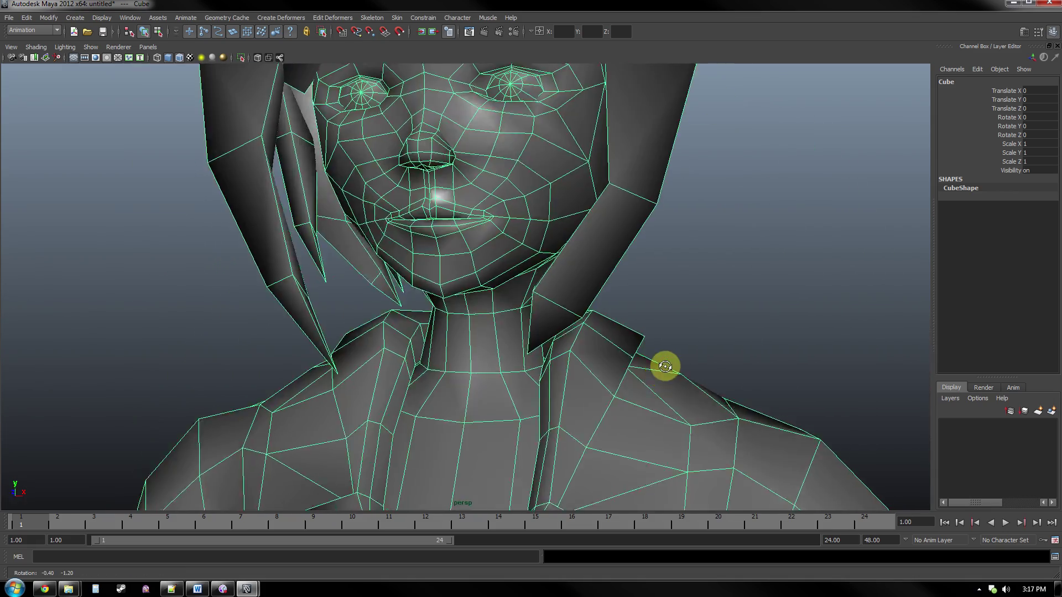
{"action": "left_click_drag", "start_coordinate": [663, 367], "coordinate": [640, 417], "text": "alt"}
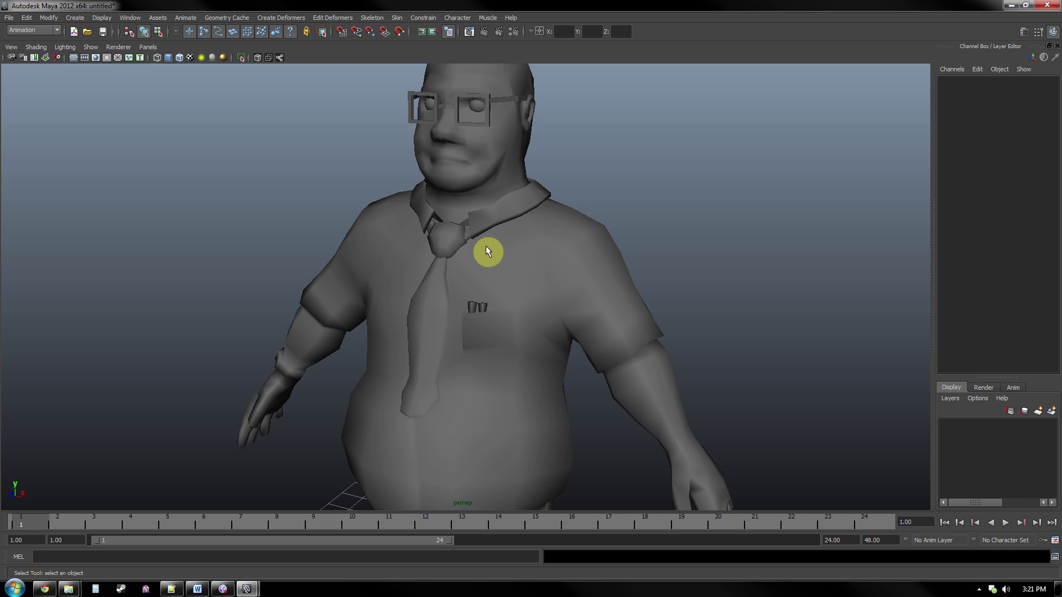
- Select the male character's body, tie and glasses meshes in turn to examine their wireframes
{"action": "left_click", "coordinate": [489, 251]}
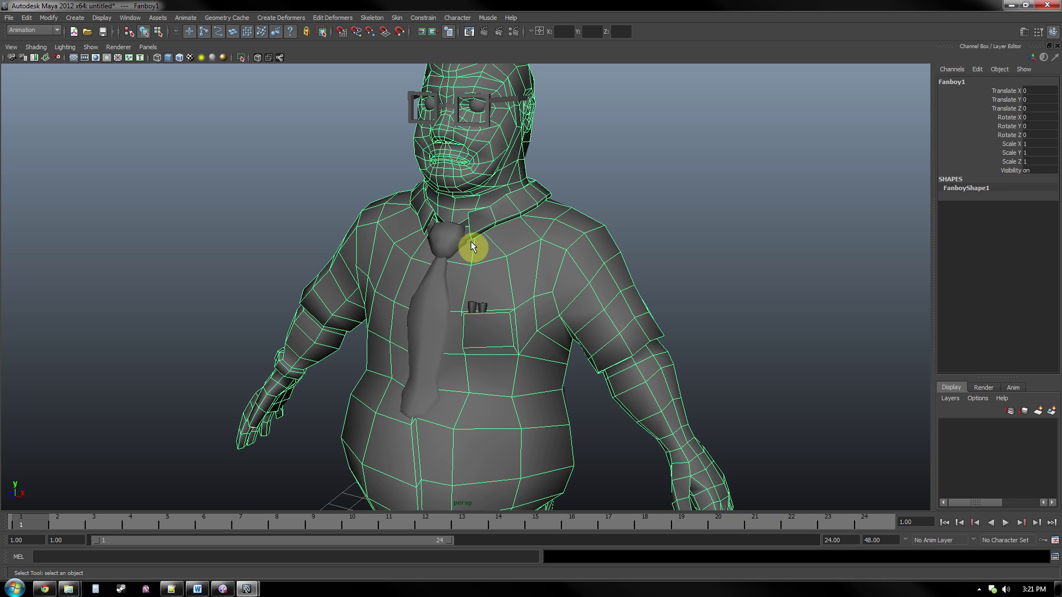
{"action": "left_click", "coordinate": [448, 242]}
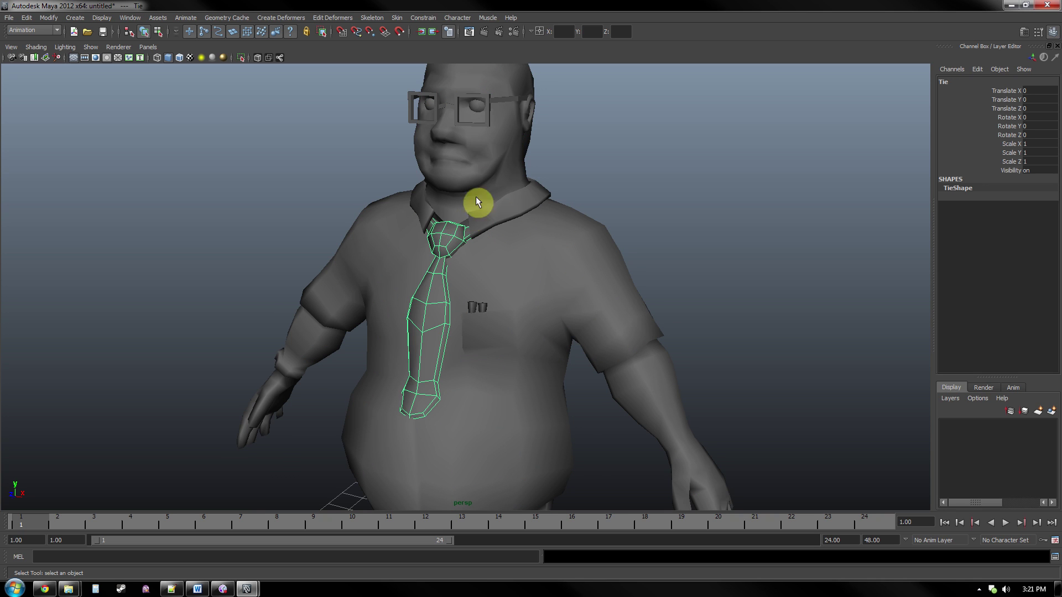
{"action": "left_click", "coordinate": [486, 113]}
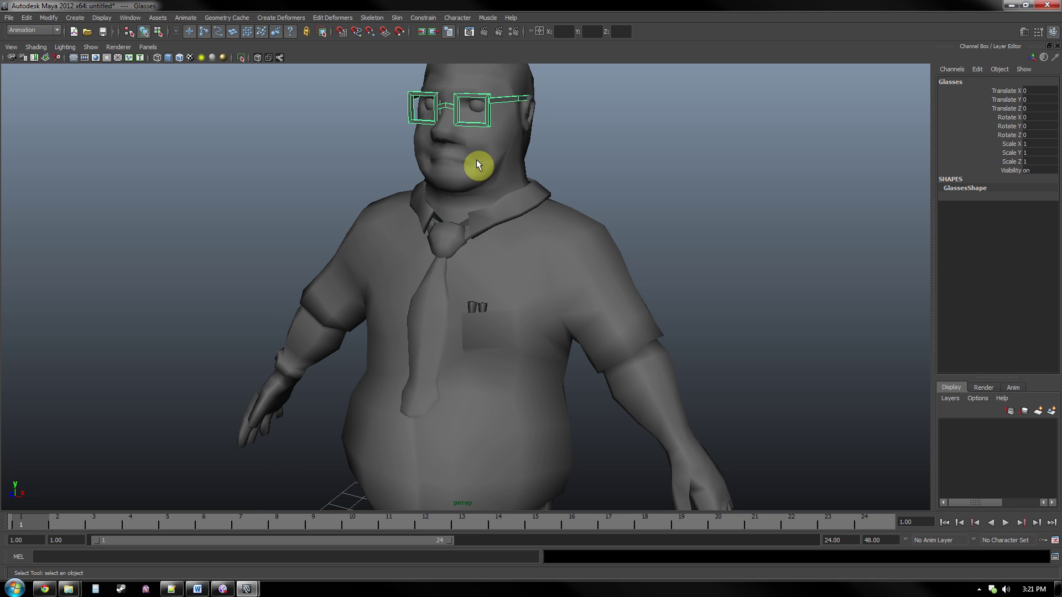
{"action": "left_click", "coordinate": [450, 256]}
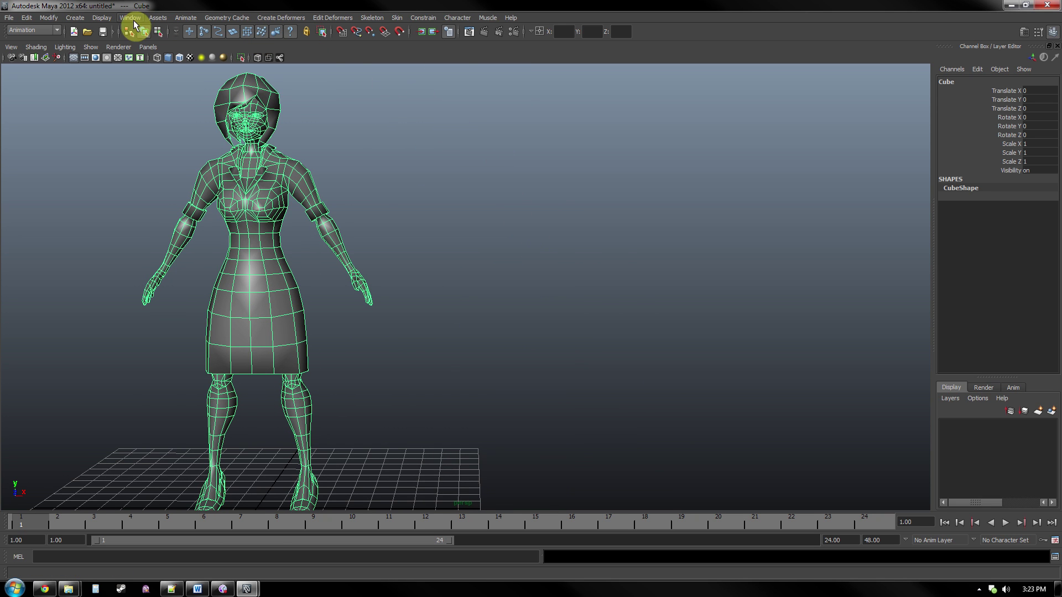
- Open the UV Texture Editor and examine the female character's UV layout
{"action": "left_click", "coordinate": [127, 18]}
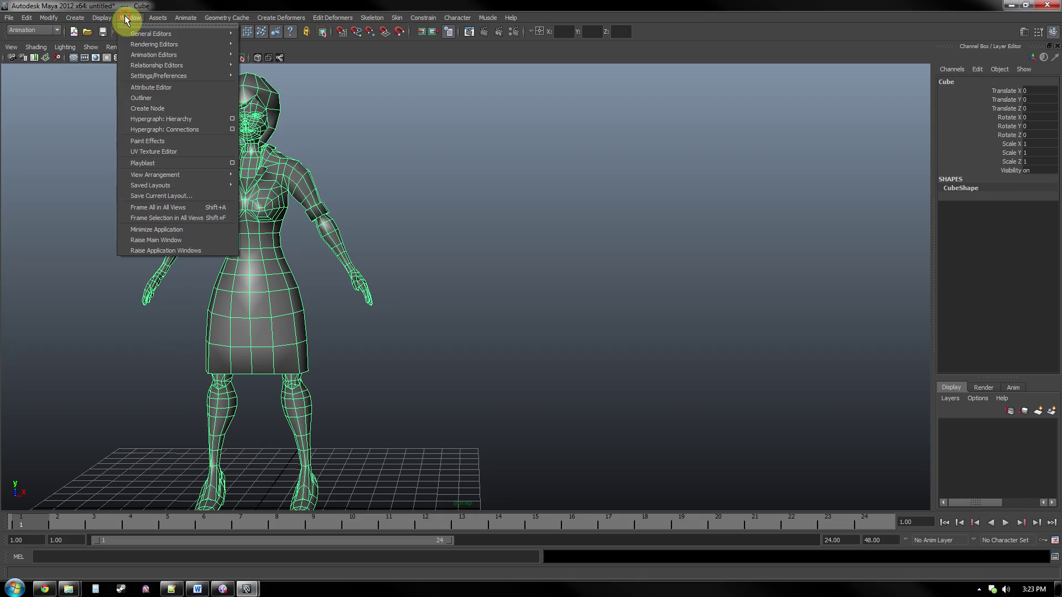
{"action": "left_click", "coordinate": [154, 152]}
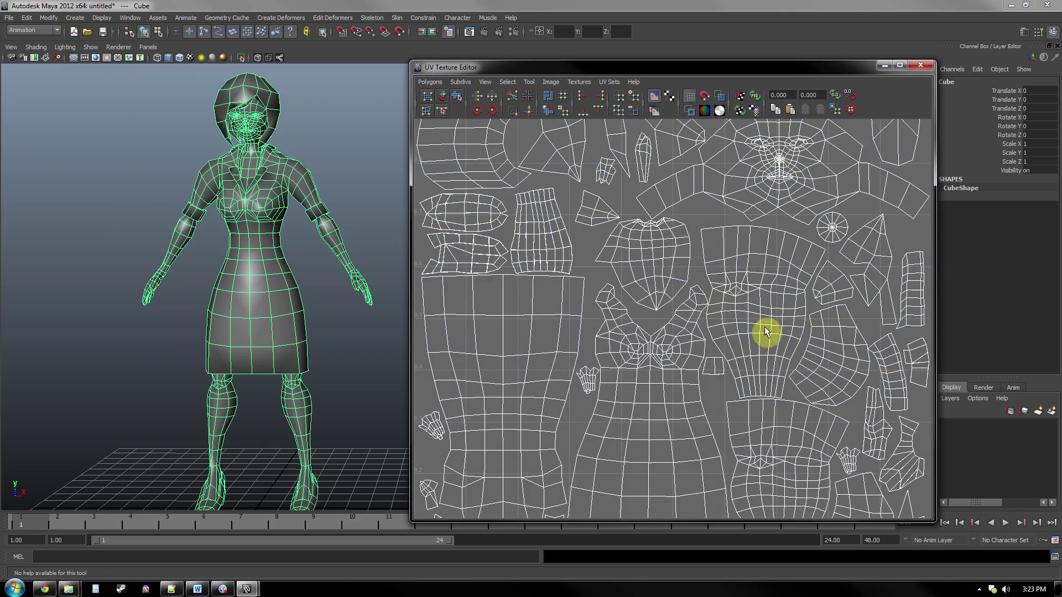
{"action": "right_click_drag", "start_coordinate": [766, 321], "coordinate": [616, 287], "text": "alt"}
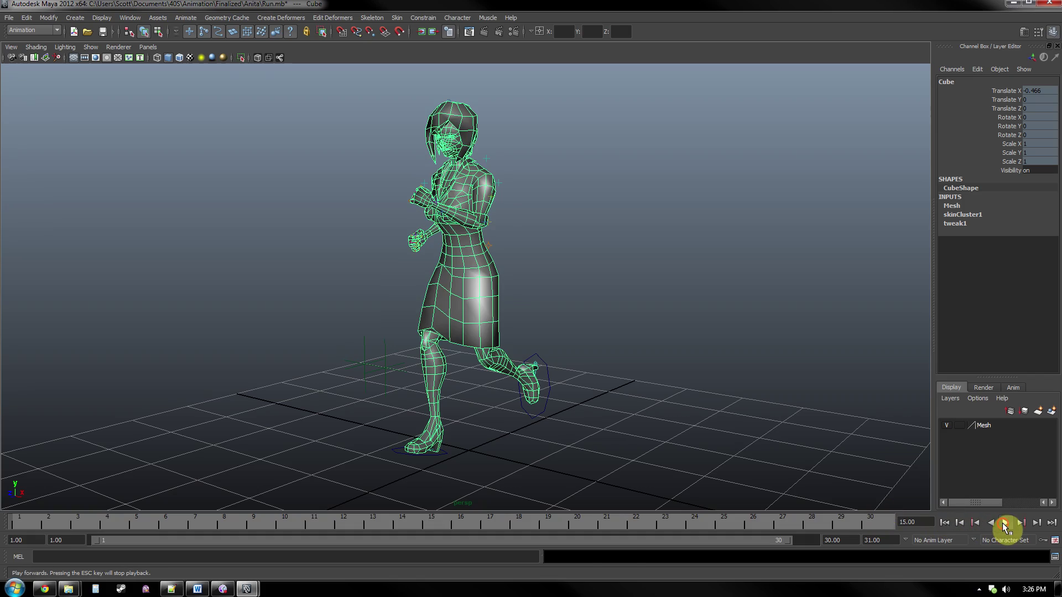
- Play the run animation in the viewport with the character mesh deselected
{"action": "left_click", "coordinate": [1004, 522]}
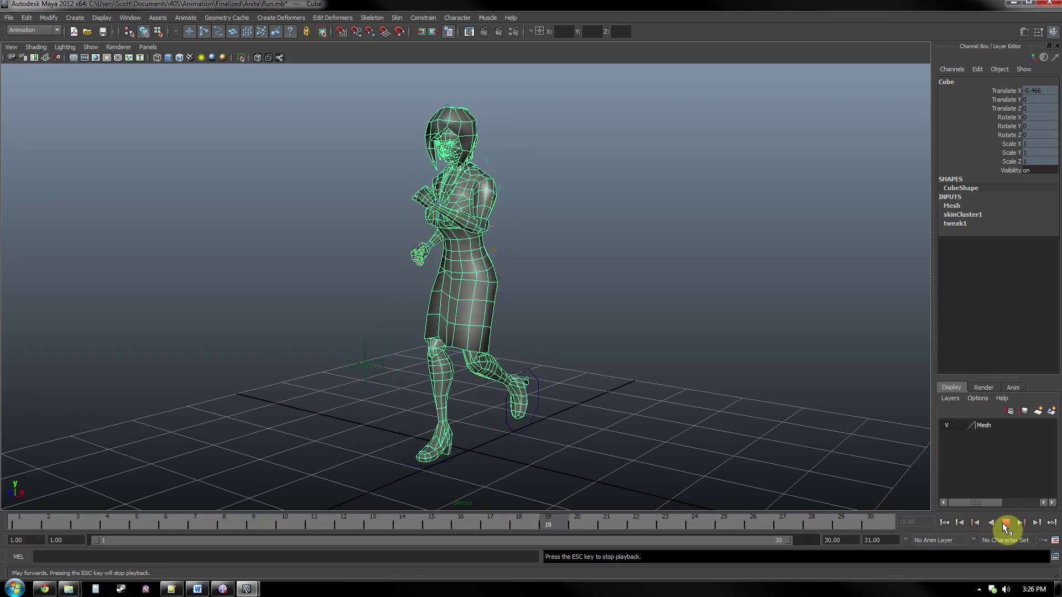
{"action": "left_click", "coordinate": [841, 330]}
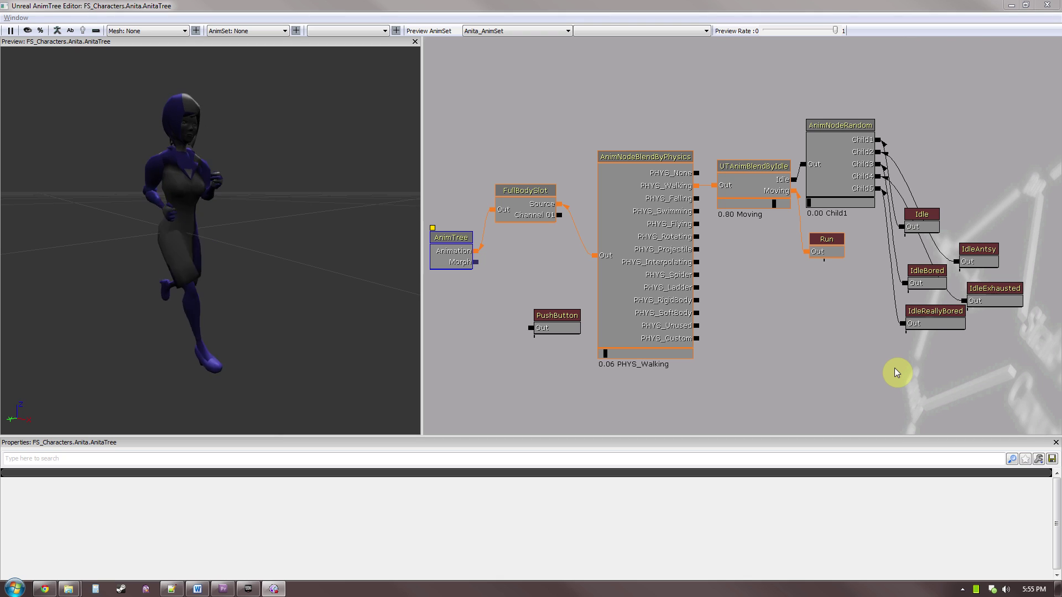
- In the Unreal AnimTree Editor, shift the UTAnimBlendByIdle blend from Moving towards Idle for the previewed character
{"action": "left_click", "coordinate": [363, 286]}
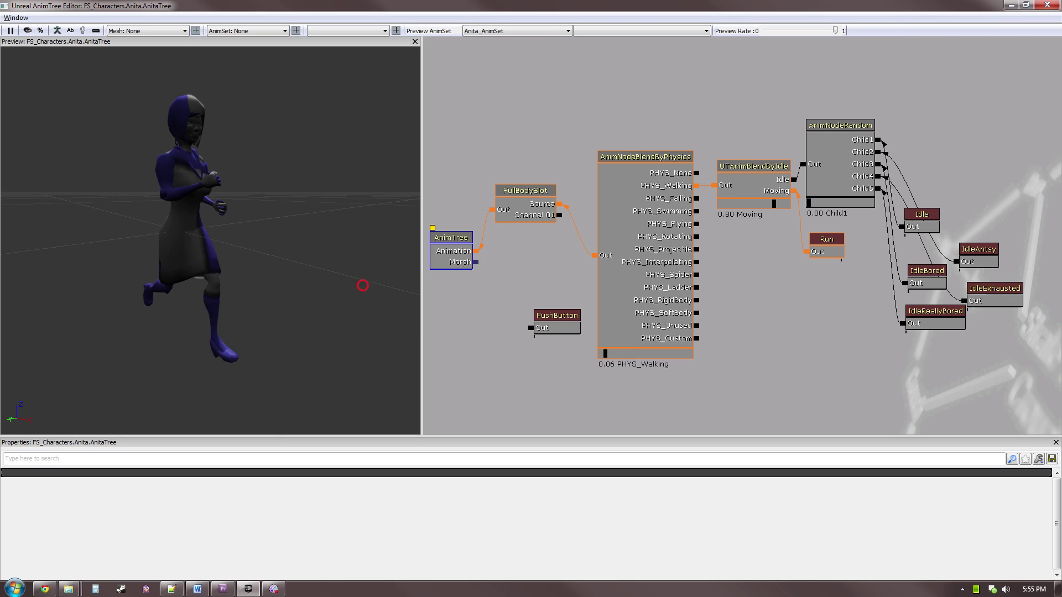
{"action": "left_click_drag", "start_coordinate": [362, 286], "coordinate": [327, 286]}
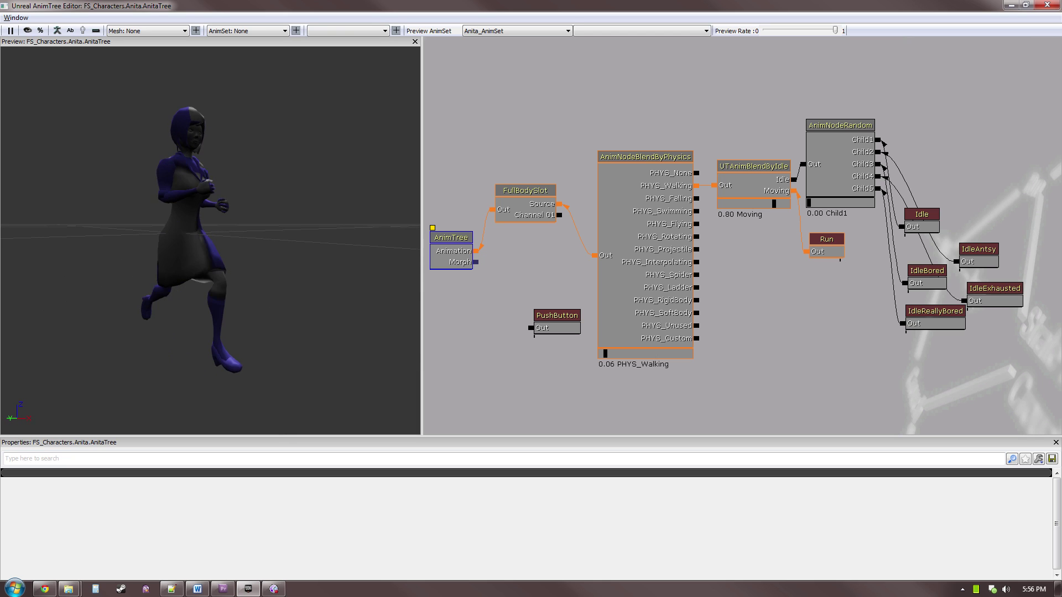
{"action": "left_click_drag", "start_coordinate": [815, 331], "coordinate": [864, 341]}
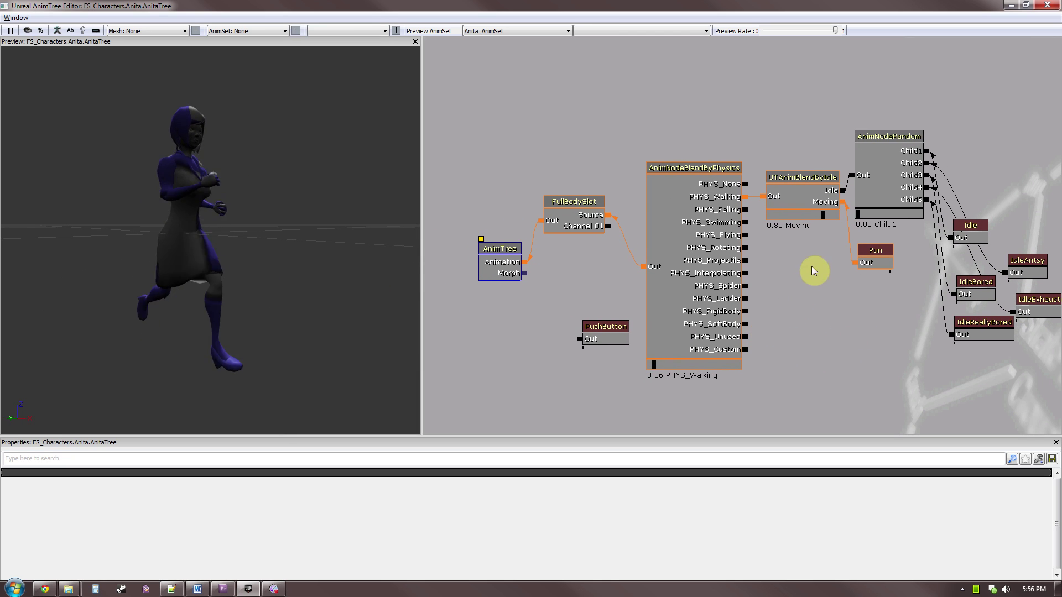
{"action": "left_click", "coordinate": [823, 217]}
{"action": "left_click_drag", "start_coordinate": [822, 218], "coordinate": [791, 223]}
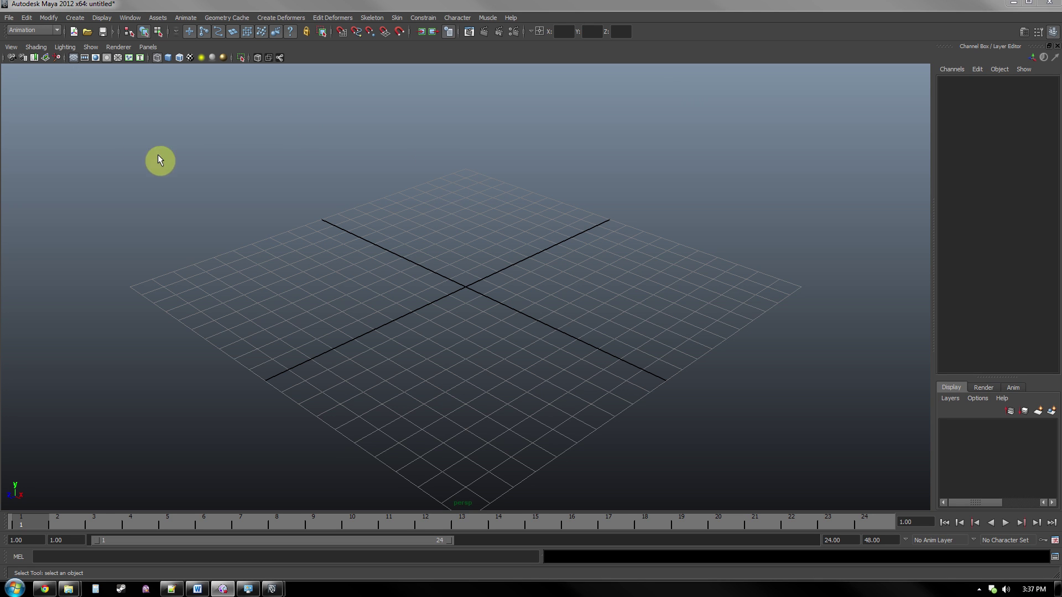
- Create a reference to the AnitaRig_final character rig in the empty Maya scene
{"action": "left_click", "coordinate": [8, 17]}
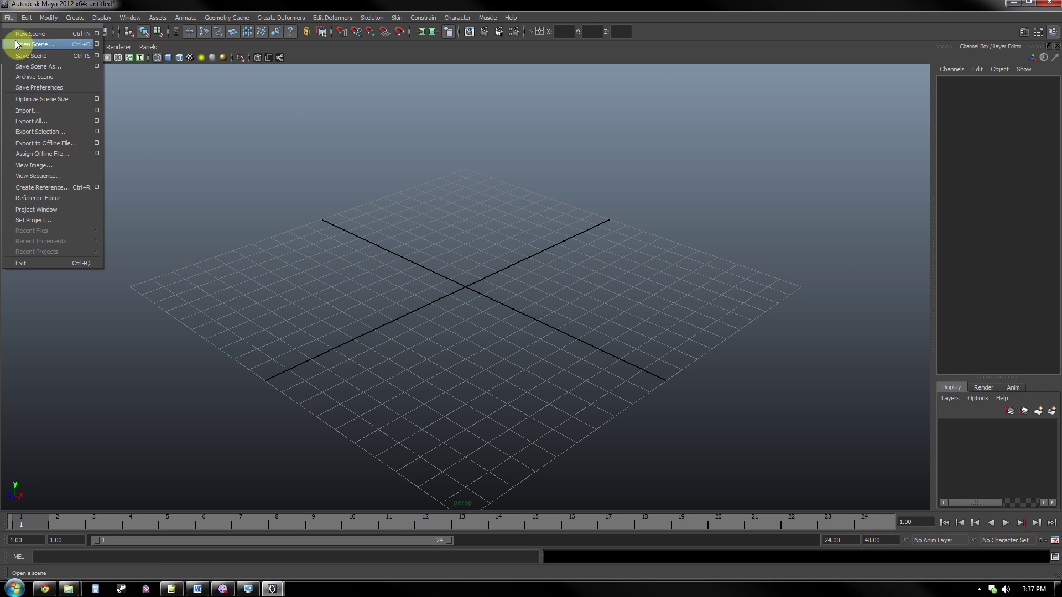
{"action": "left_click", "coordinate": [98, 186]}
{"action": "left_click_drag", "start_coordinate": [896, 260], "coordinate": [896, 288]}
{"action": "left_click", "coordinate": [601, 508]}
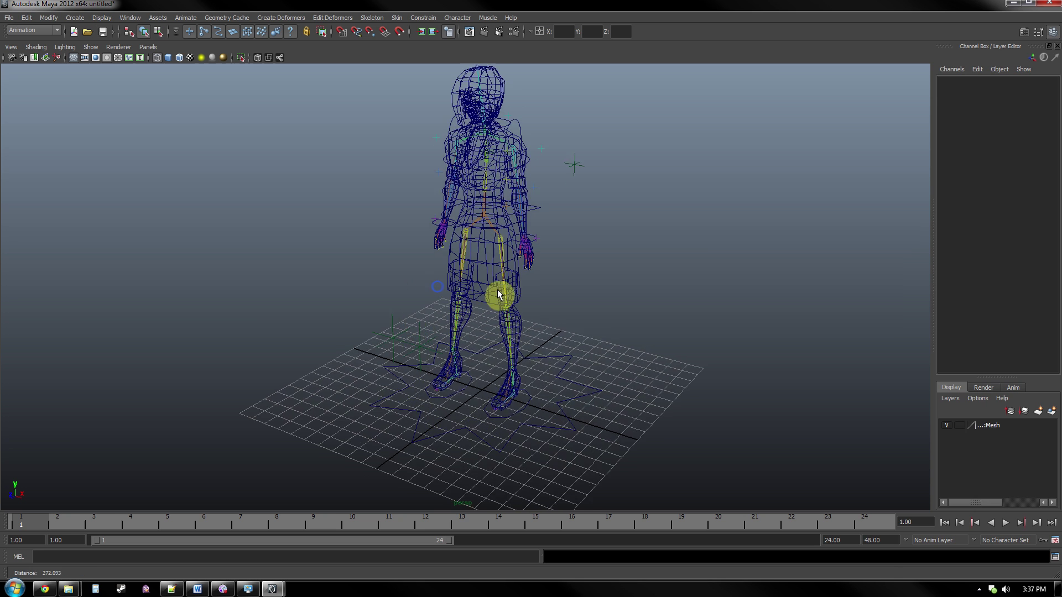
- Try moving the rig's left arm control (L_arm), then undo the moves
{"action": "left_click_drag", "start_coordinate": [496, 290], "coordinate": [469, 294], "text": "alt"}
{"action": "right_click_drag", "start_coordinate": [469, 294], "coordinate": [509, 247], "text": "alt"}
{"action": "left_click", "coordinate": [510, 247]}
{"action": "key", "text": "w"}
{"action": "left_click_drag", "start_coordinate": [517, 242], "coordinate": [520, 213]}
{"action": "key", "text": "ctrl+z"}
{"action": "key", "text": "ctrl+z"}
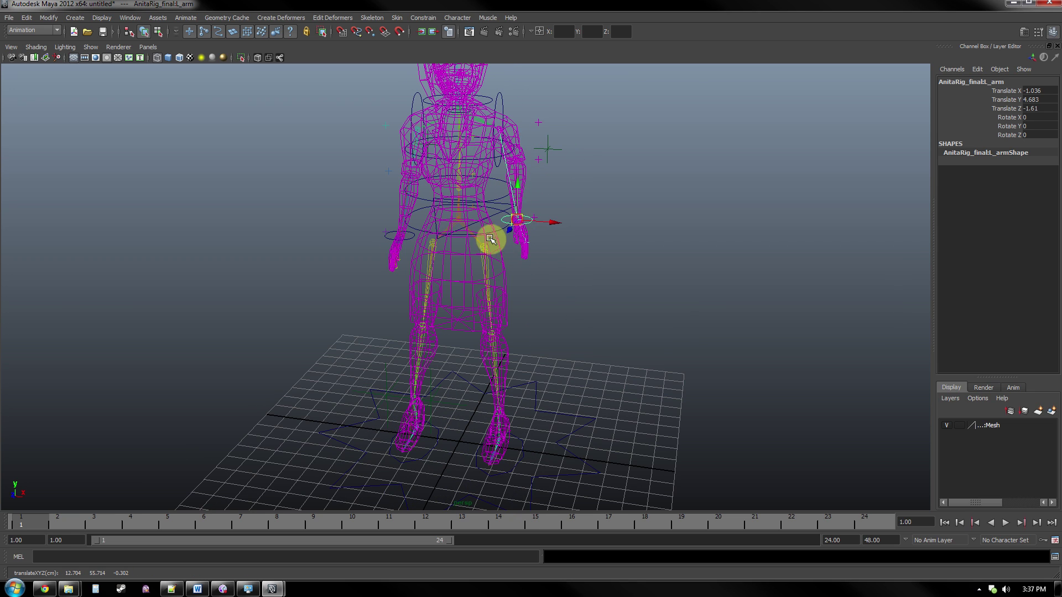
- Lower the rig's Root control to a Translate Y of about -6.3, bending the character's knees
{"action": "left_click_drag", "start_coordinate": [481, 261], "coordinate": [543, 234], "text": "alt"}
{"action": "left_click", "coordinate": [504, 211]}
{"action": "left_click_drag", "start_coordinate": [457, 171], "coordinate": [910, 184]}
{"action": "double_click", "coordinate": [1002, 81]}
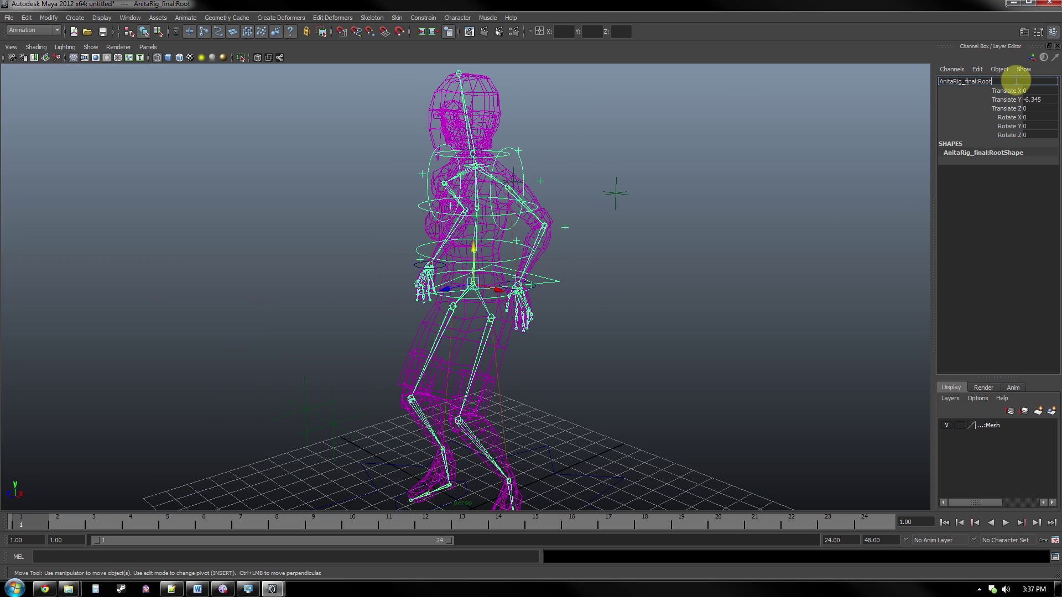
{"action": "left_click", "coordinate": [912, 138]}
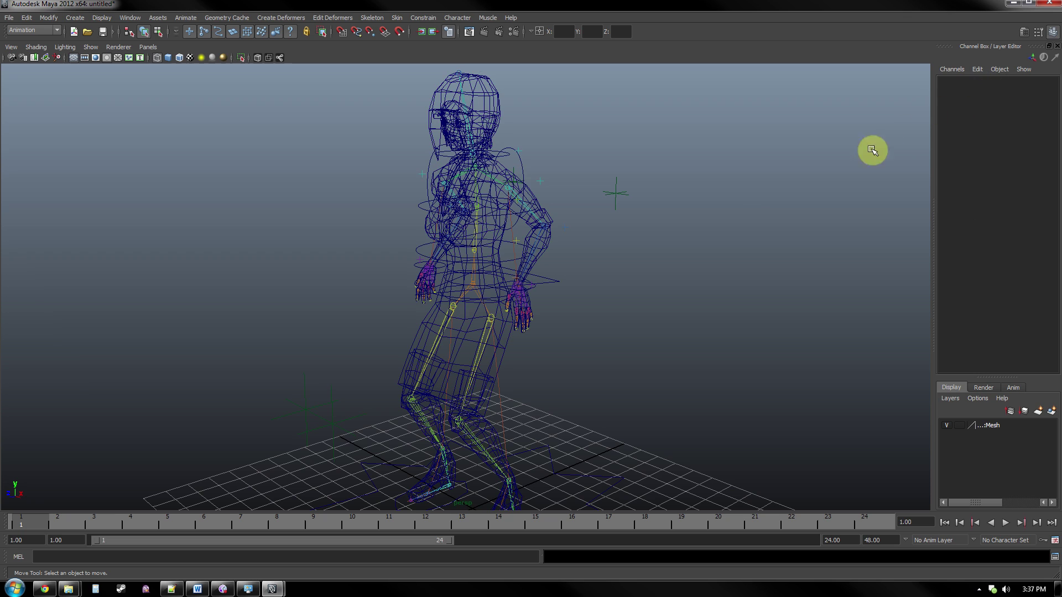
{"action": "left_click", "coordinate": [549, 281]}
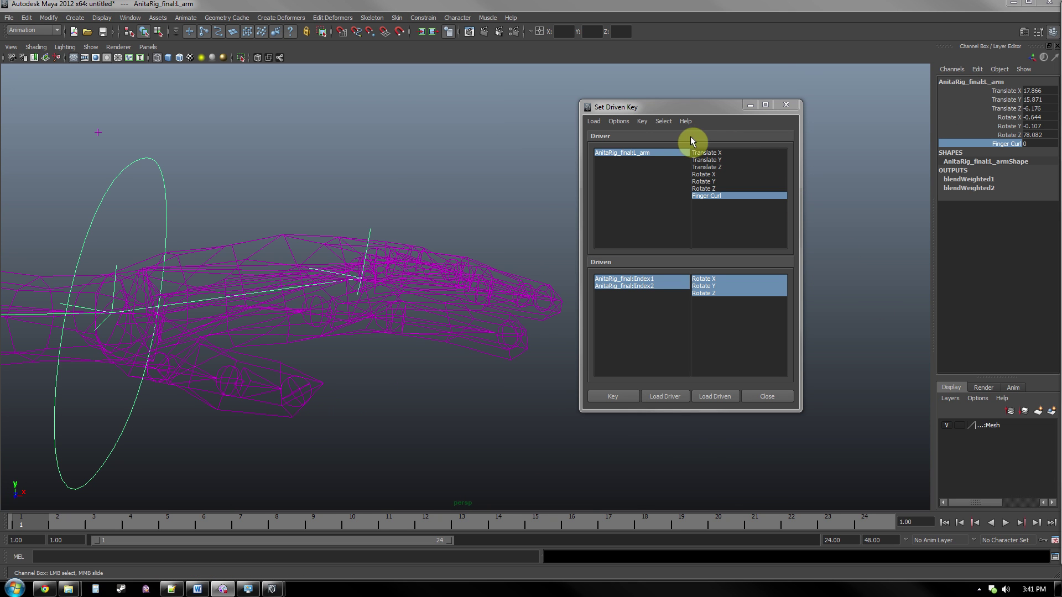
- Reopen the Set Driven Key window with the L_arm control loaded as the driven object
{"action": "left_click_drag", "start_coordinate": [664, 109], "coordinate": [673, 108]}
{"action": "left_click", "coordinate": [133, 18]}
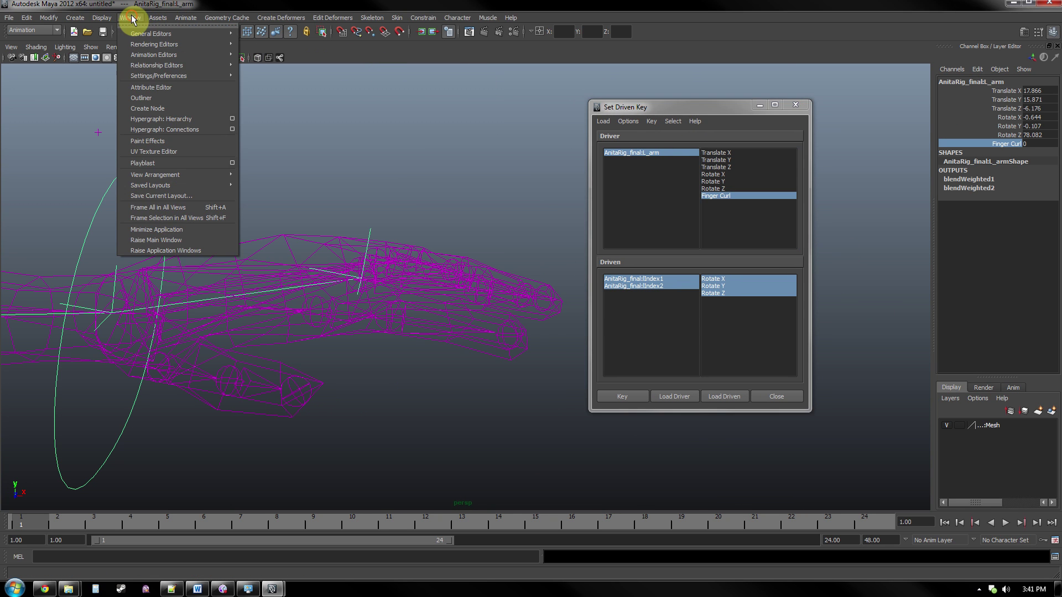
{"action": "left_click", "coordinate": [186, 17]}
{"action": "mouse_move", "coordinate": [207, 65]}
{"action": "left_click", "coordinate": [316, 71]}
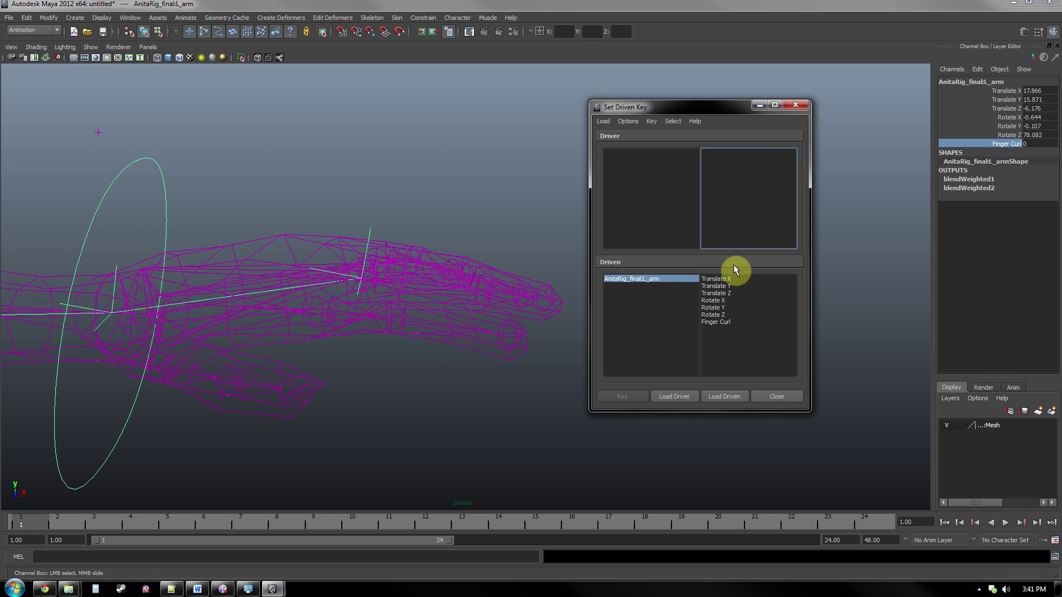
- Display the hand shaded and scrub the L_arm control's Finger Curl attribute to flex the fingers
{"action": "left_click", "coordinate": [178, 178]}
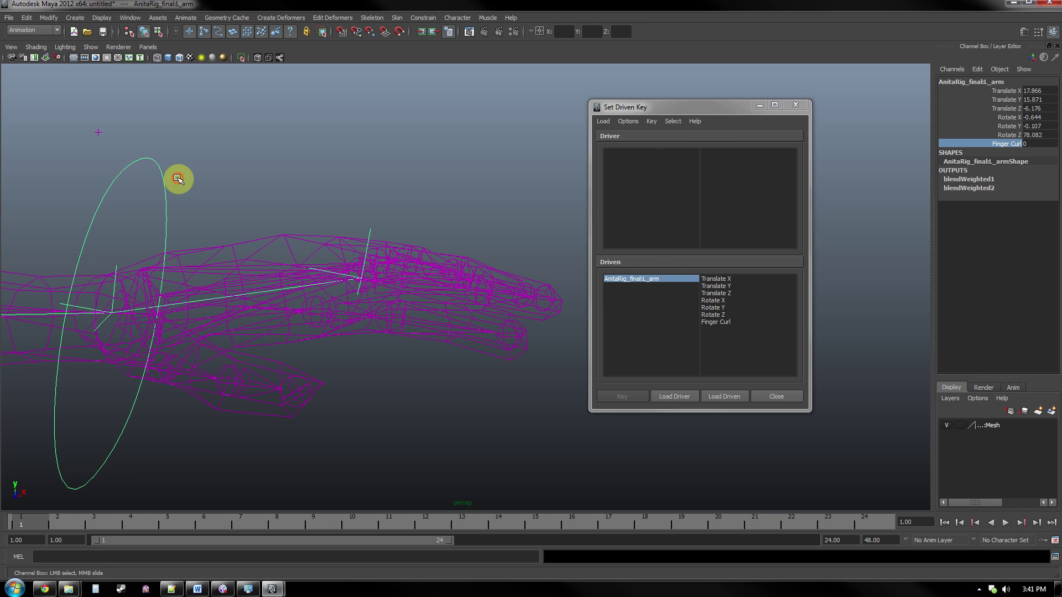
{"action": "left_click", "coordinate": [169, 189]}
{"action": "key", "text": "e"}
{"action": "left_click", "coordinate": [1003, 144]}
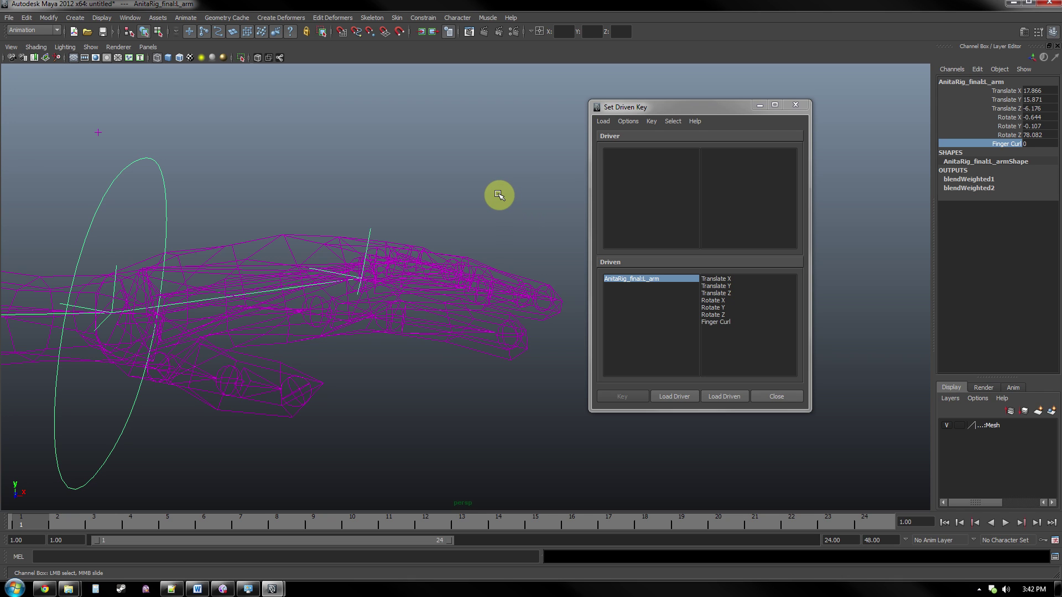
{"action": "key", "text": "5"}
{"action": "middle_click_drag", "start_coordinate": [494, 194], "coordinate": [547, 202]}
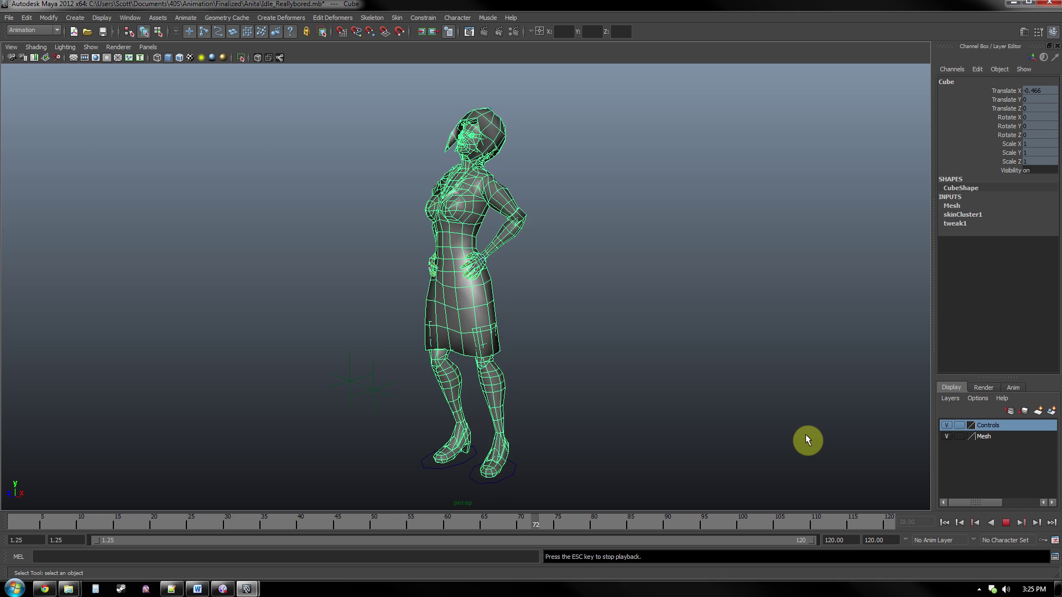
- Deselect the character mesh while the Idle_ReallyBored animation plays
{"action": "left_click", "coordinate": [807, 437]}
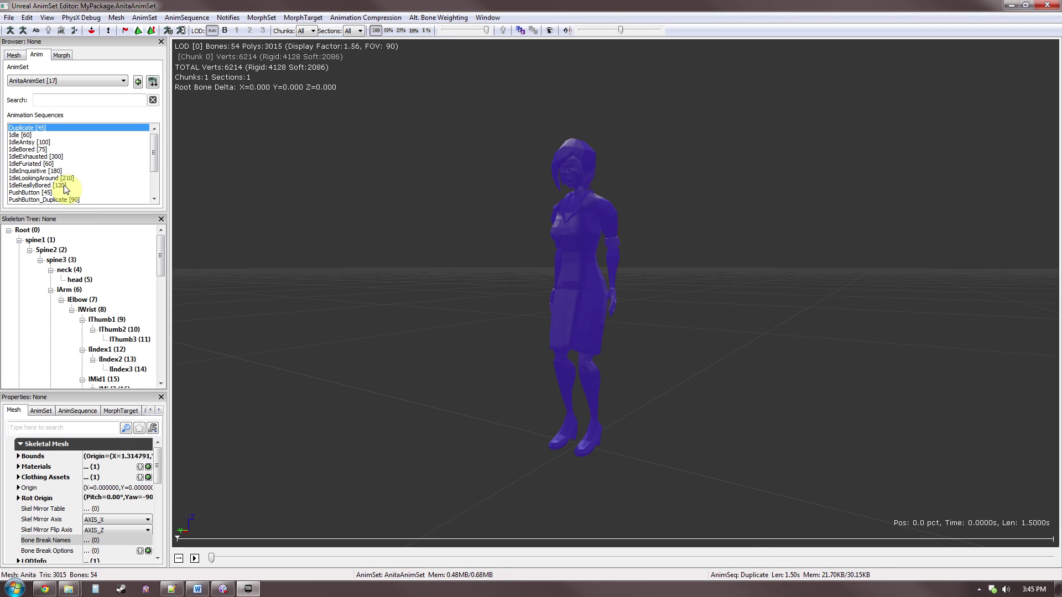
- Preview the IdleReallyBored animation, switching the skeletal mesh from Anita to Maynard and back to Anita
{"action": "left_click", "coordinate": [65, 186]}
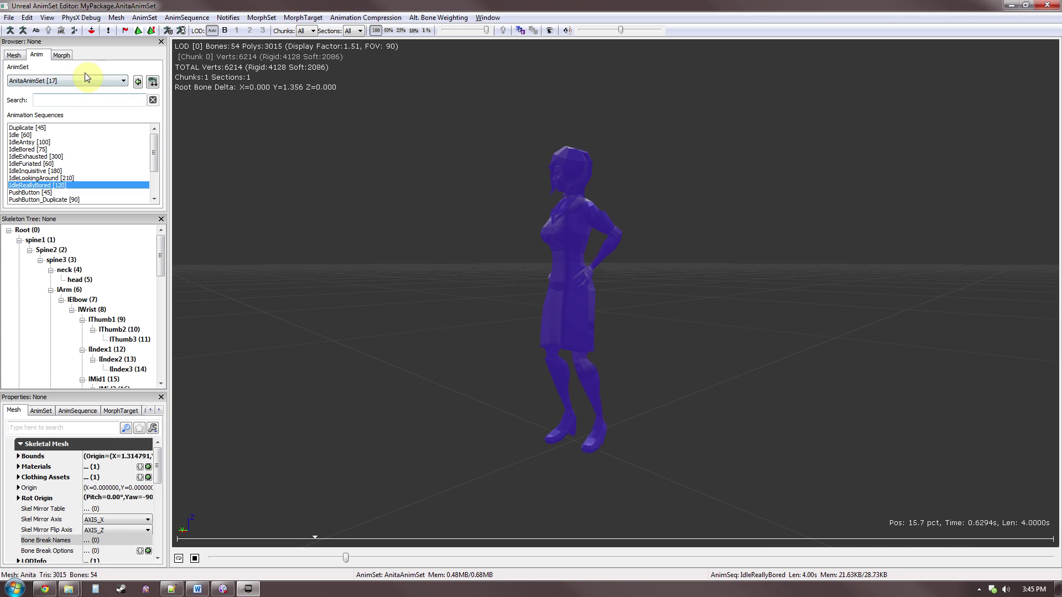
{"action": "left_click", "coordinate": [17, 55]}
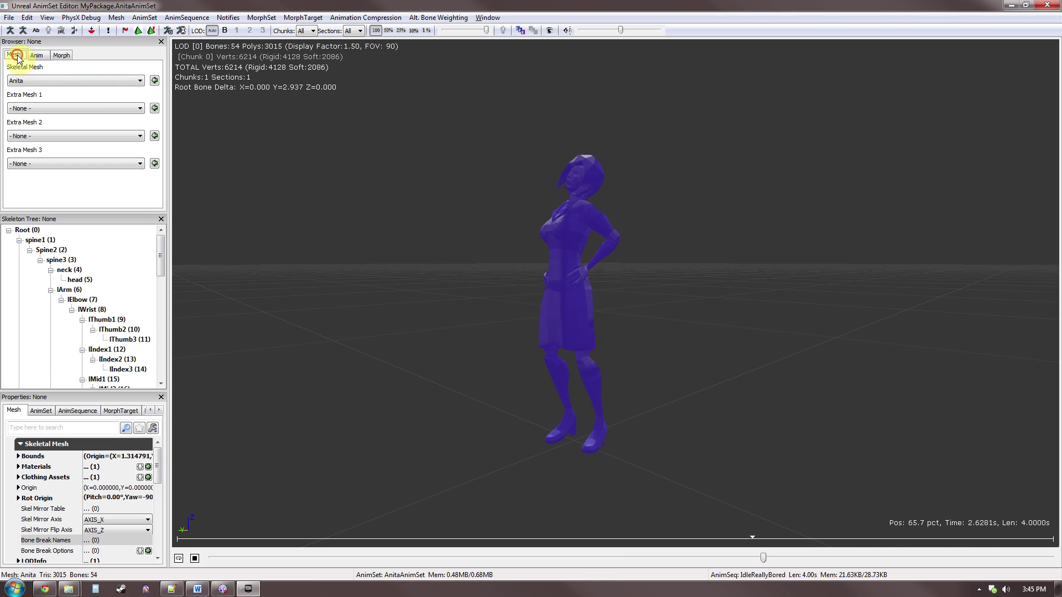
{"action": "left_click", "coordinate": [37, 76]}
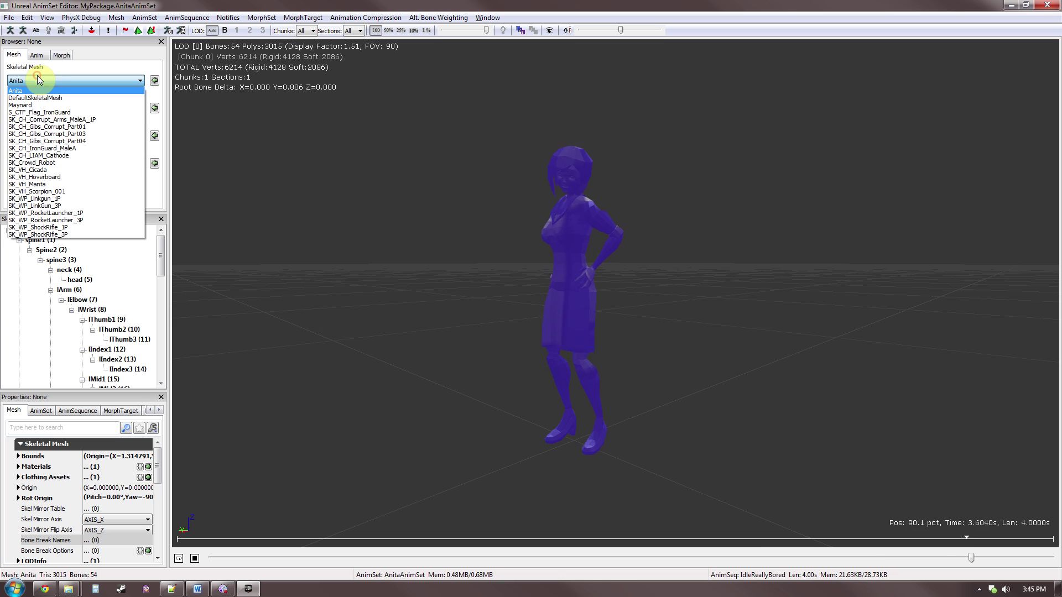
{"action": "left_click", "coordinate": [35, 106]}
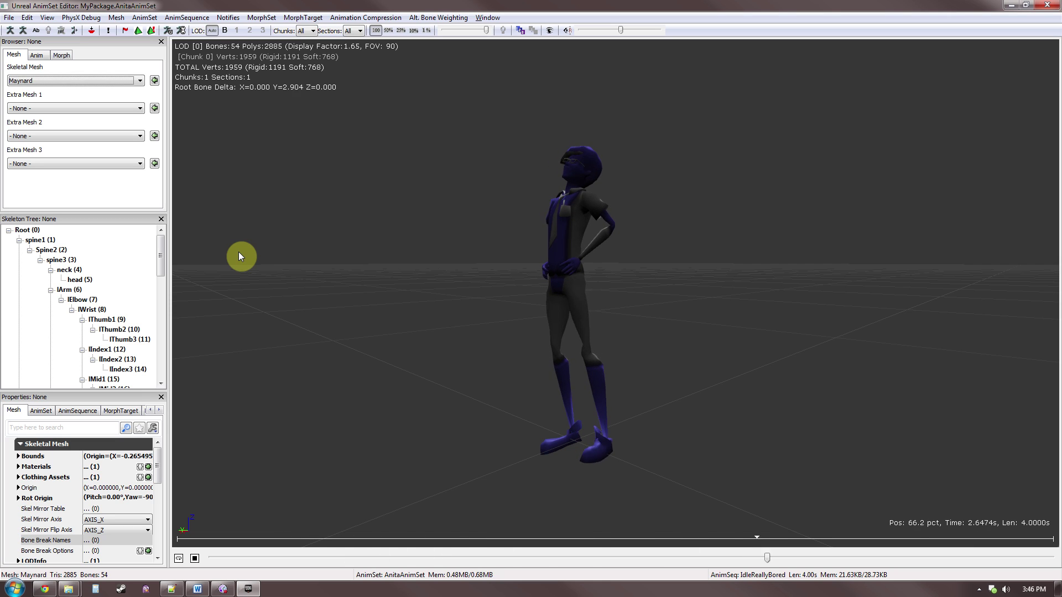
{"action": "left_click", "coordinate": [68, 80]}
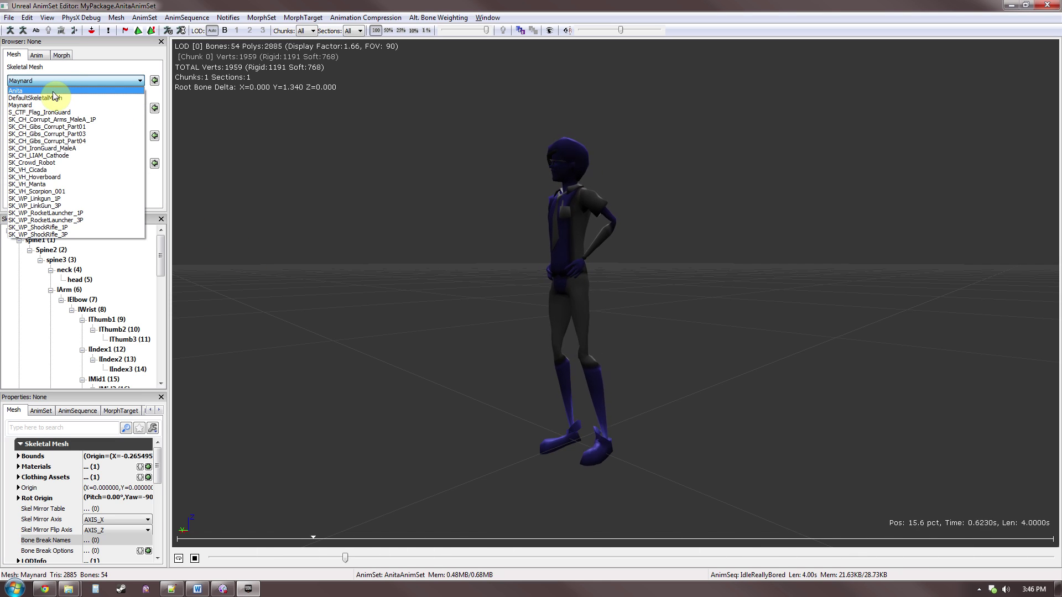
{"action": "left_click", "coordinate": [52, 91]}
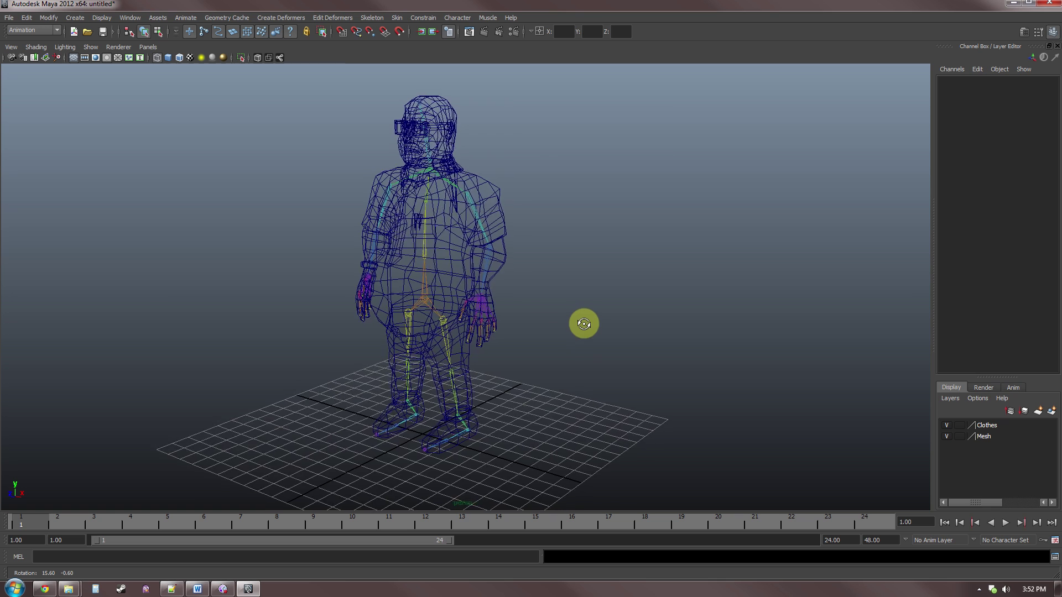
- Export the complete character mesh together with its root joint to the Desktop as an FBX file named Fanboy
{"action": "left_click_drag", "start_coordinate": [583, 323], "coordinate": [517, 246], "text": "alt"}
{"action": "left_click_drag", "start_coordinate": [299, 99], "coordinate": [630, 439]}
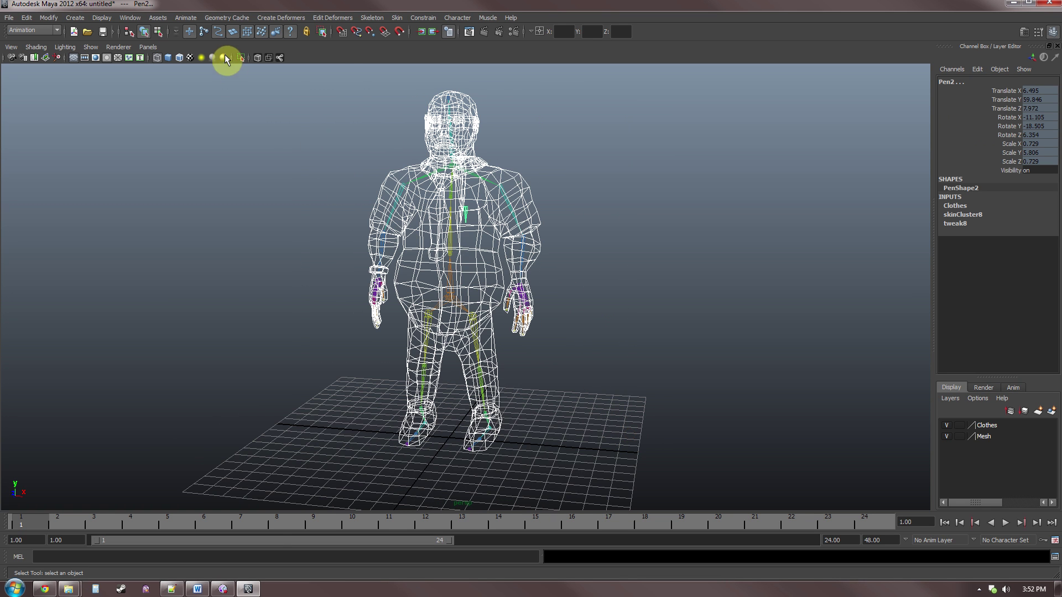
{"action": "left_click", "coordinate": [450, 298]}
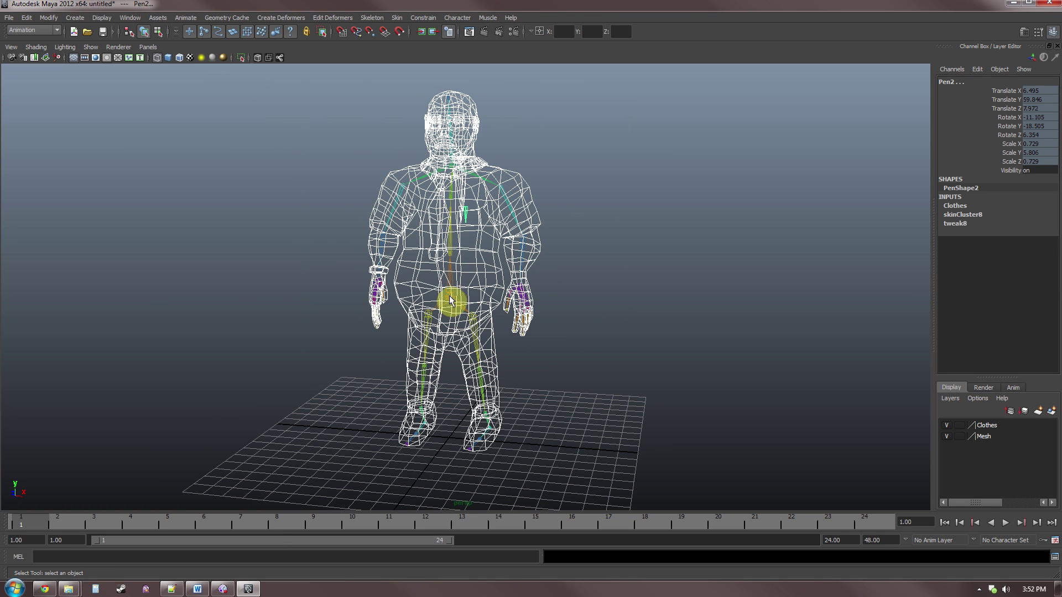
{"action": "left_click", "coordinate": [11, 17]}
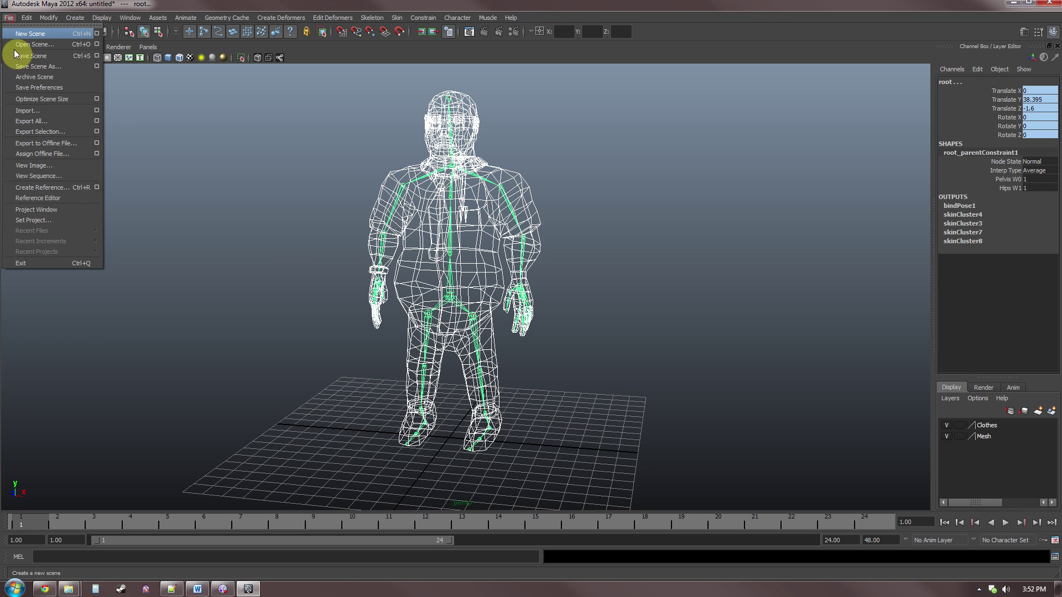
{"action": "left_click", "coordinate": [97, 136]}
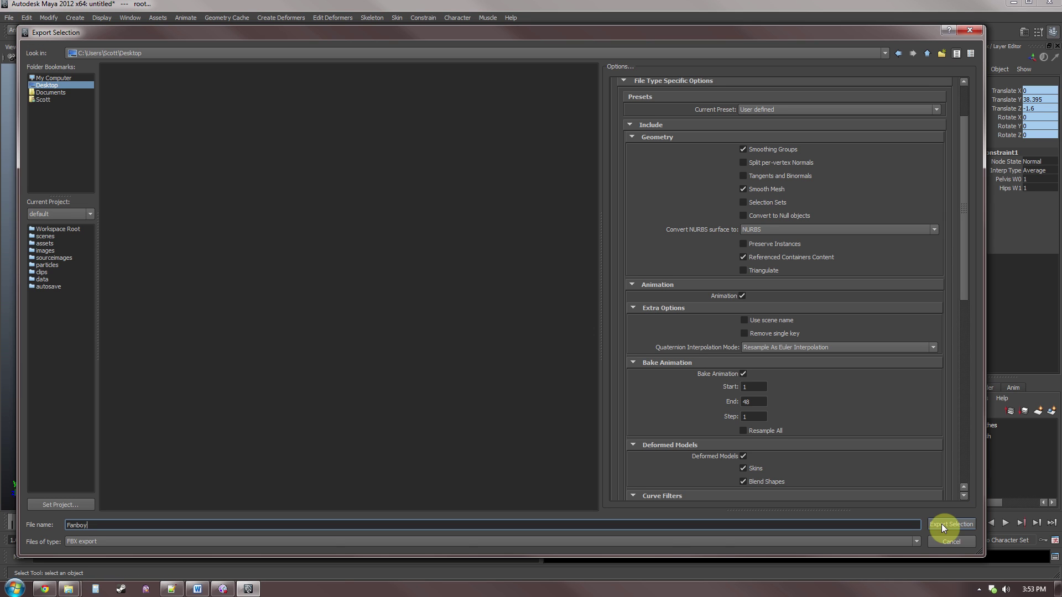
{"action": "left_click", "coordinate": [941, 523]}
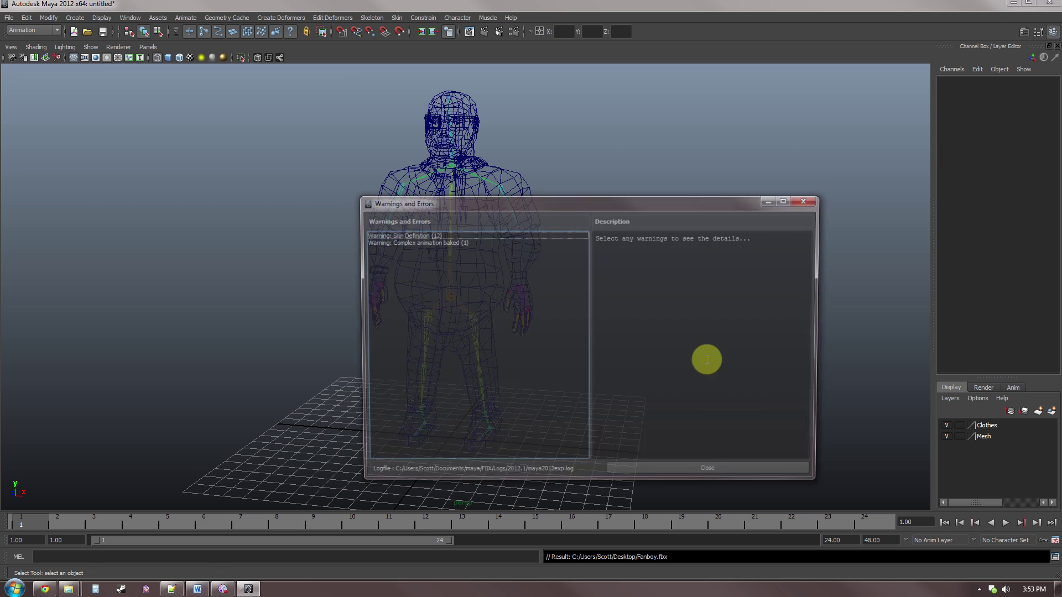
{"action": "left_click", "coordinate": [496, 234]}
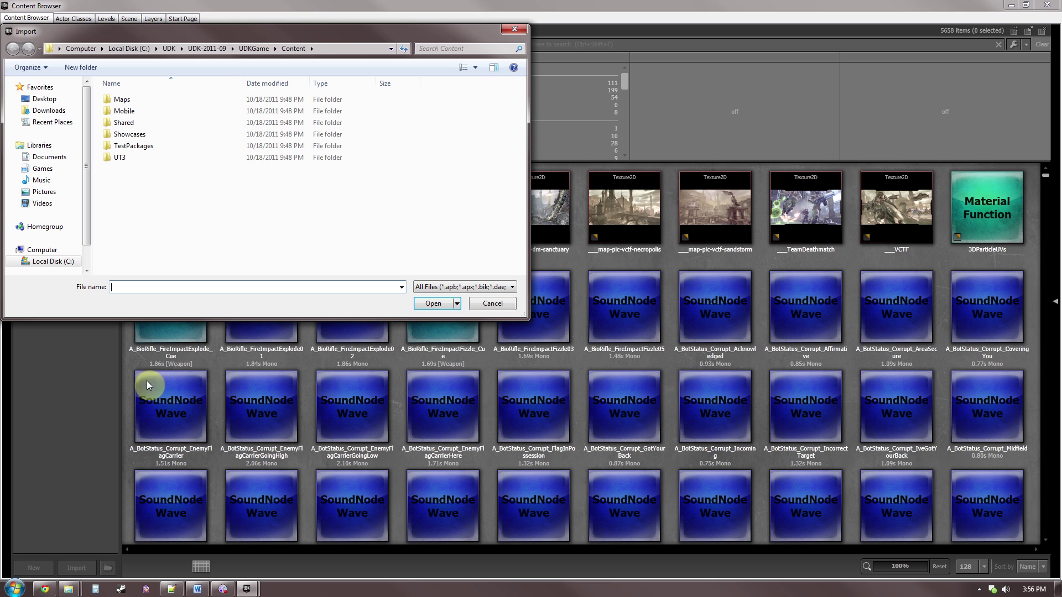
- Import Fanboy.fbx from the Desktop into MyPackage as a skeletal mesh named Fanboy
{"action": "left_click", "coordinate": [50, 111]}
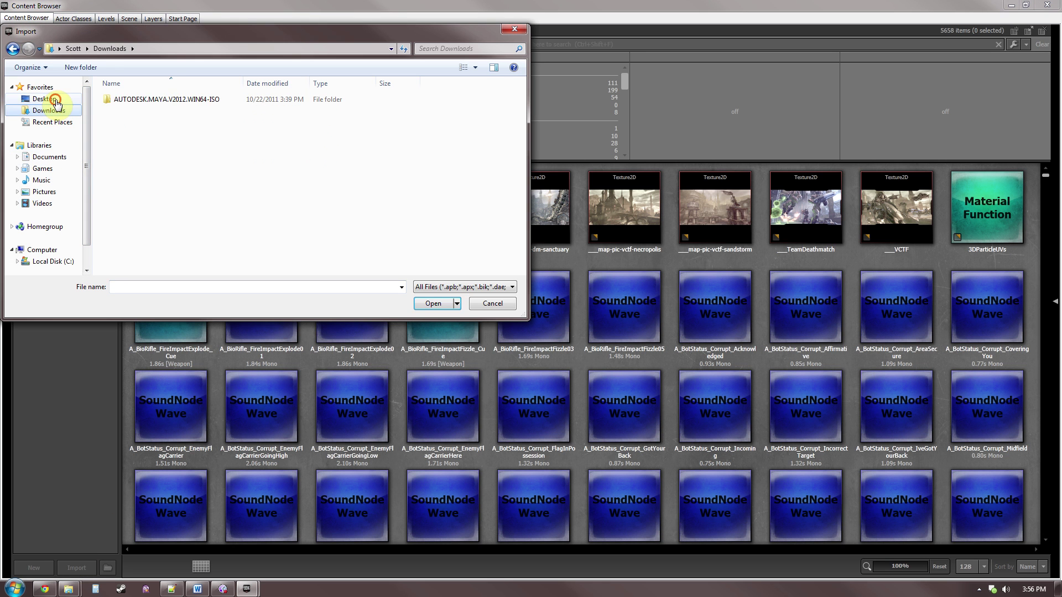
{"action": "left_click", "coordinate": [44, 99]}
{"action": "double_click", "coordinate": [128, 158]}
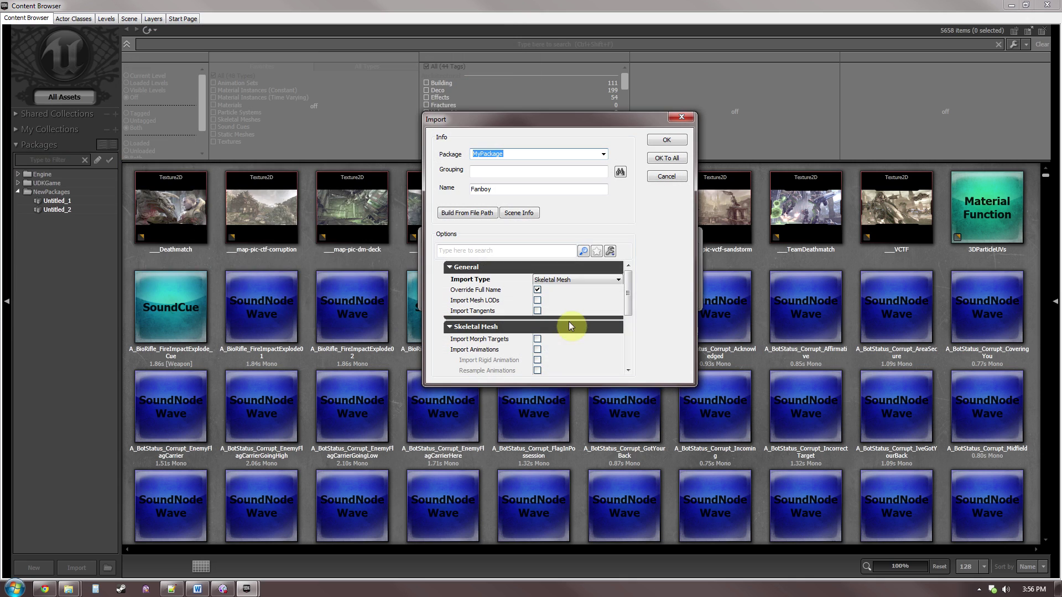
{"action": "mouse_move", "coordinate": [631, 299]}
{"action": "left_mouse_down"}
{"action": "mouse_move", "coordinate": [629, 346]}
{"action": "mouse_move", "coordinate": [626, 297]}
{"action": "left_mouse_up"}
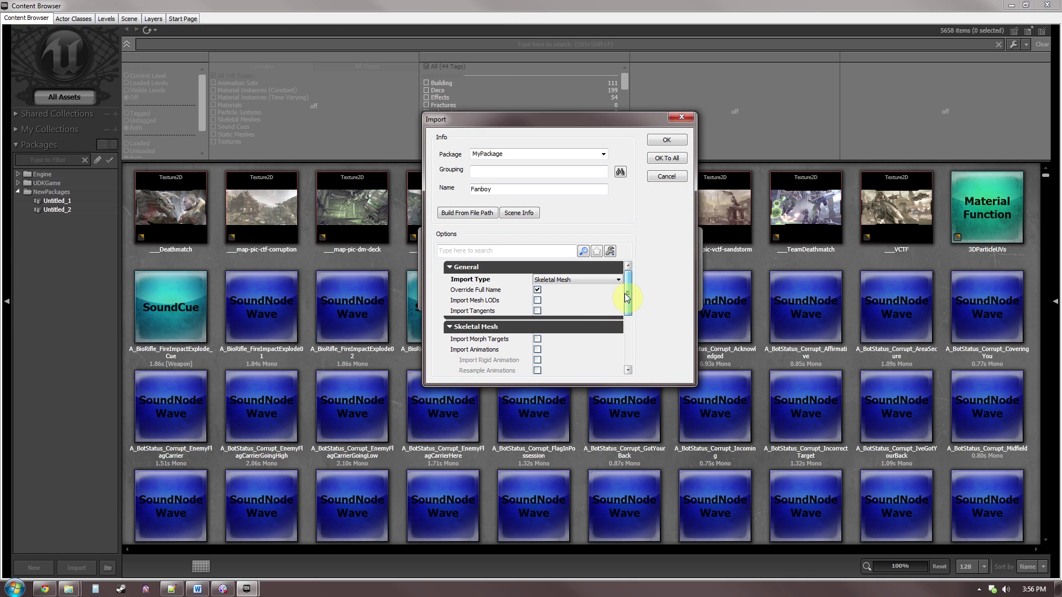
{"action": "left_click", "coordinate": [653, 145]}
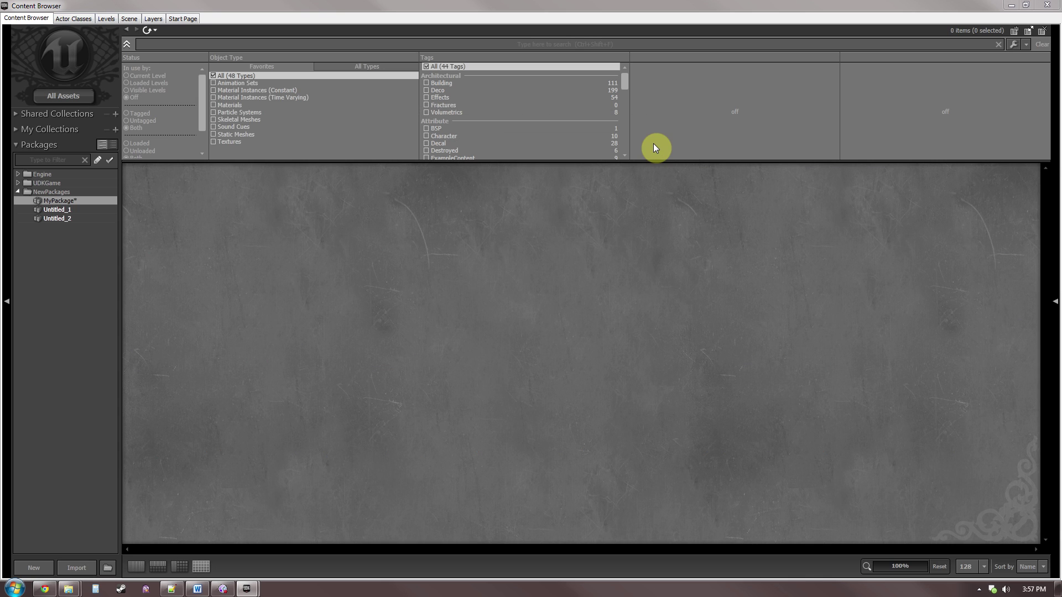
- Open the imported Fanboy skeletal mesh in the AnimSet Editor and examine the model
{"action": "left_click", "coordinate": [164, 206]}
{"action": "double_click", "coordinate": [164, 206]}
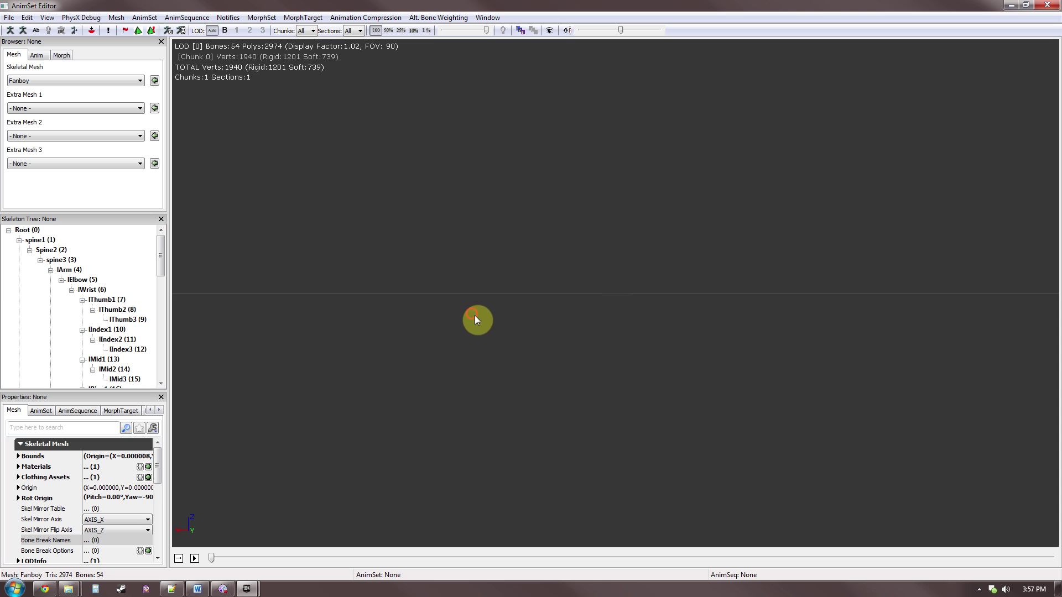
{"action": "left_click", "coordinate": [474, 320]}
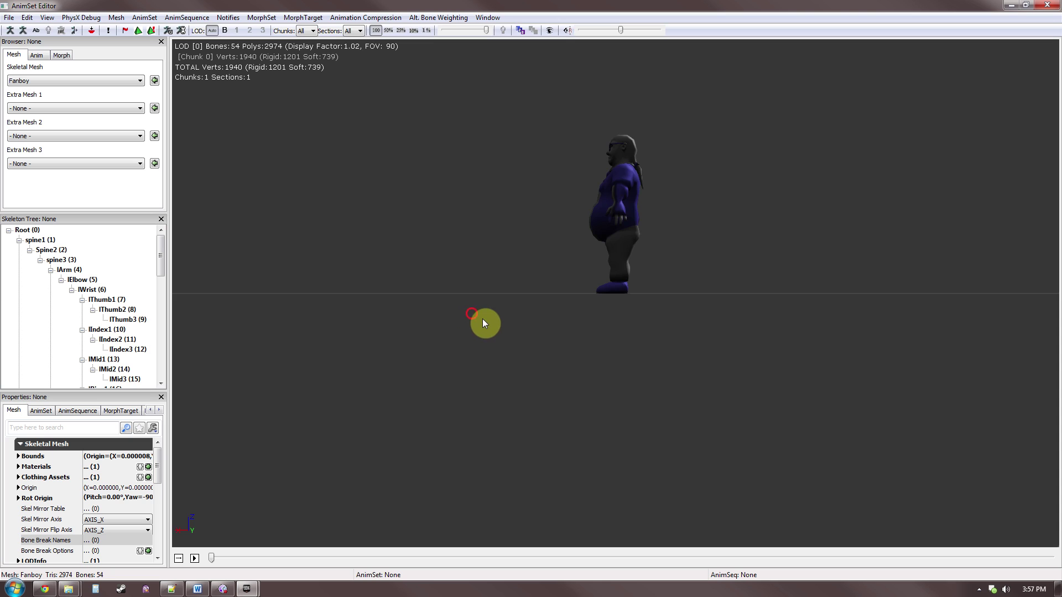
{"action": "left_click_drag", "start_coordinate": [490, 293], "coordinate": [497, 322]}
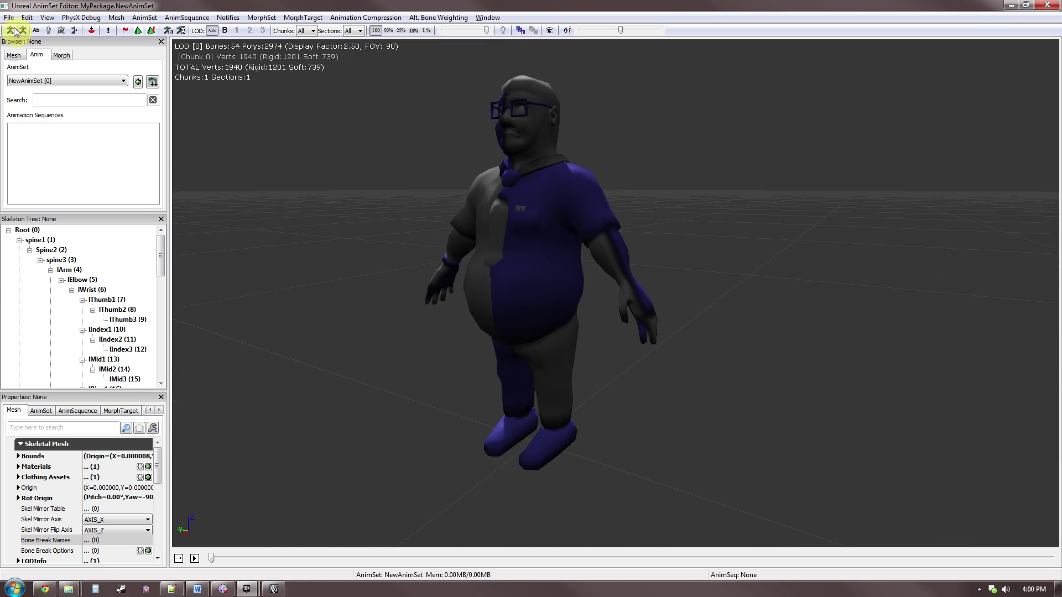
- Import the FanboyWalk.fbx animation from the Desktop into NewAnimSet and examine the resulting pose on the Fanboy mesh
{"action": "left_click", "coordinate": [9, 17]}
{"action": "left_click", "coordinate": [57, 83]}
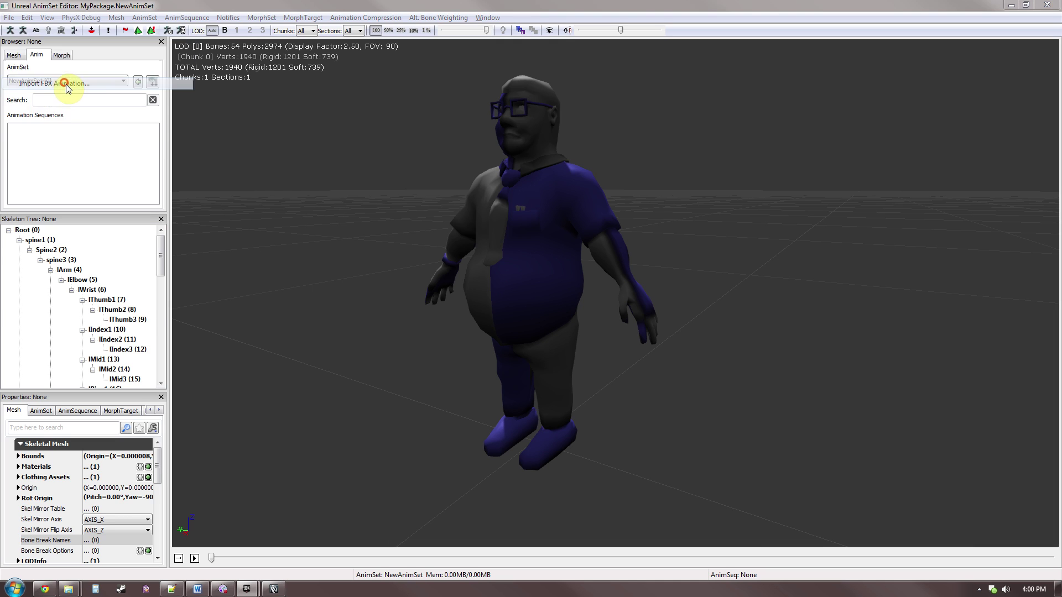
{"action": "left_click", "coordinate": [149, 157]}
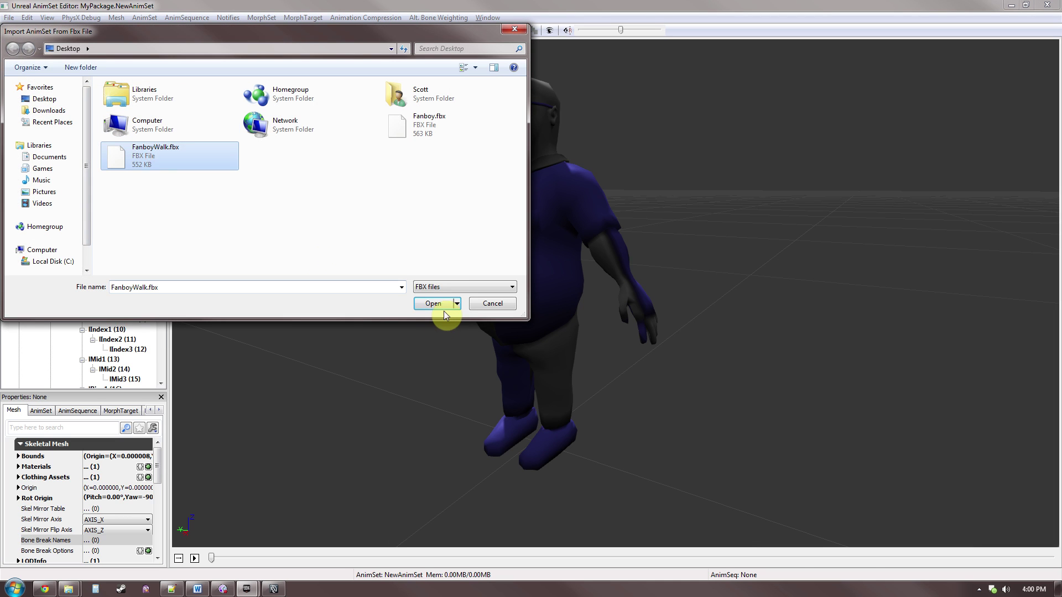
{"action": "left_click", "coordinate": [443, 305]}
{"action": "left_click", "coordinate": [555, 316]}
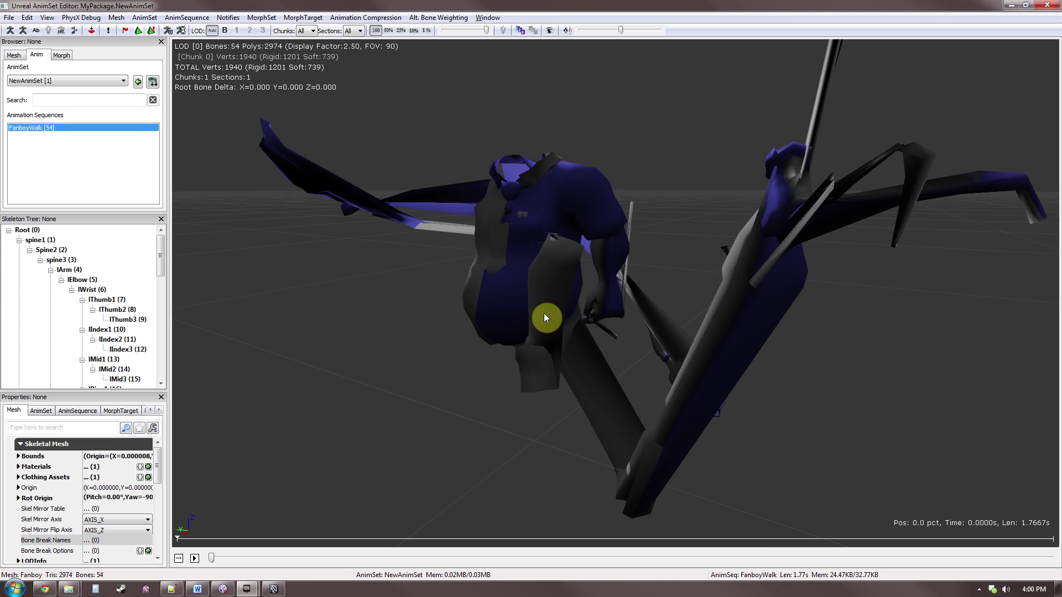
{"action": "left_click_drag", "start_coordinate": [514, 319], "coordinate": [468, 323]}
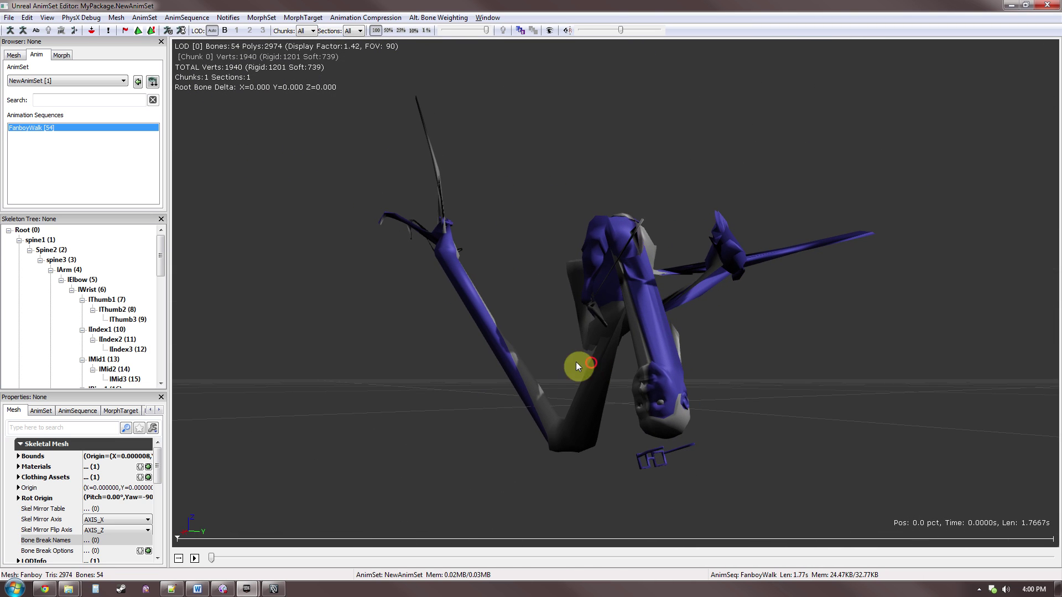
{"action": "left_click_drag", "start_coordinate": [575, 363], "coordinate": [555, 364]}
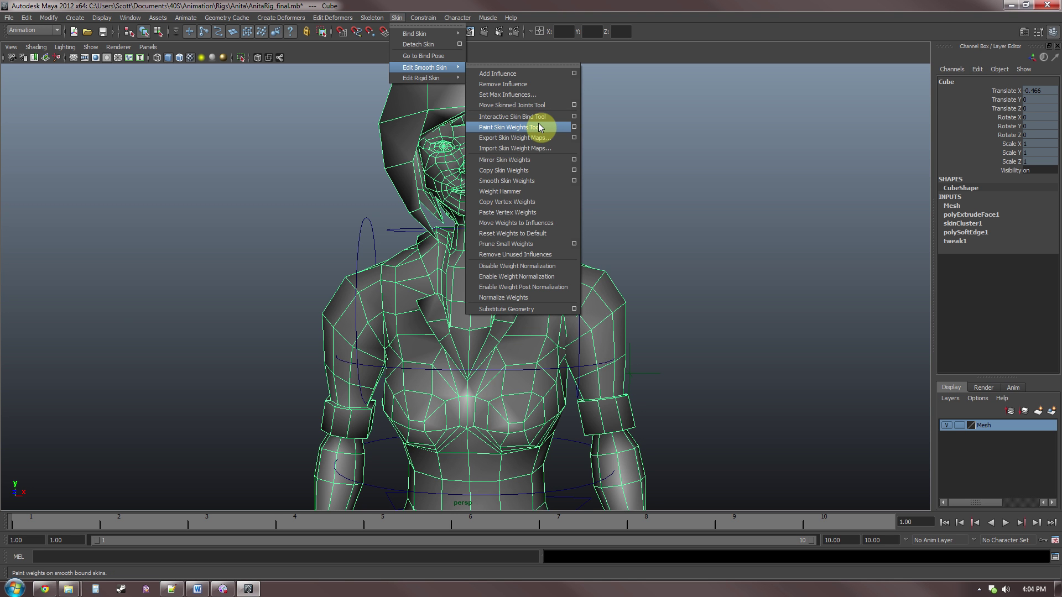
- Mirror the character's skin weights across YZ from positive to negative, using closest point on surface and closest joint
{"action": "left_click", "coordinate": [573, 160]}
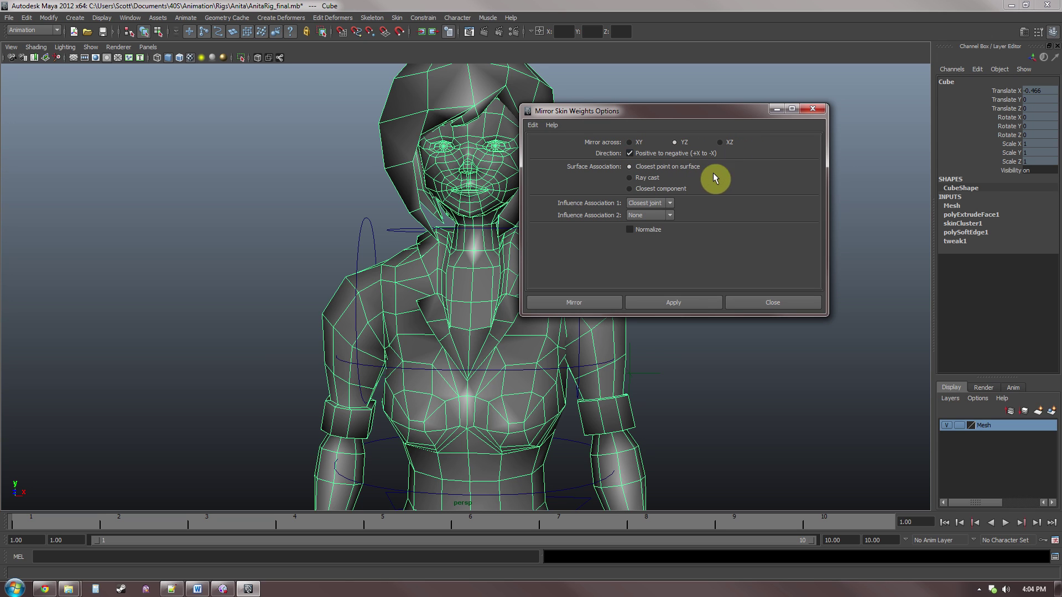
{"action": "left_click_drag", "start_coordinate": [683, 120], "coordinate": [821, 93]}
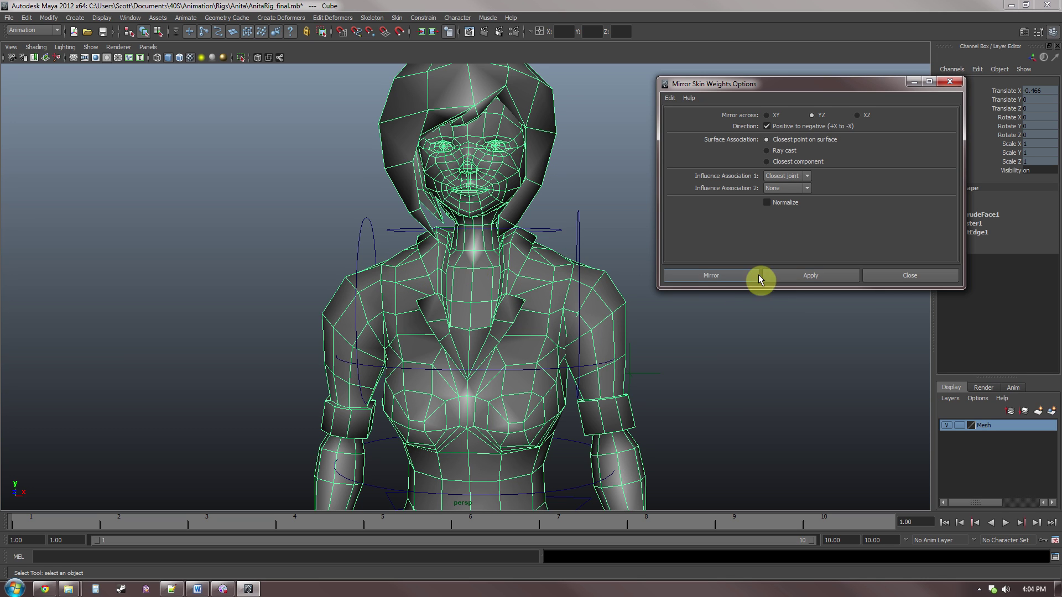
{"action": "left_click", "coordinate": [735, 272]}
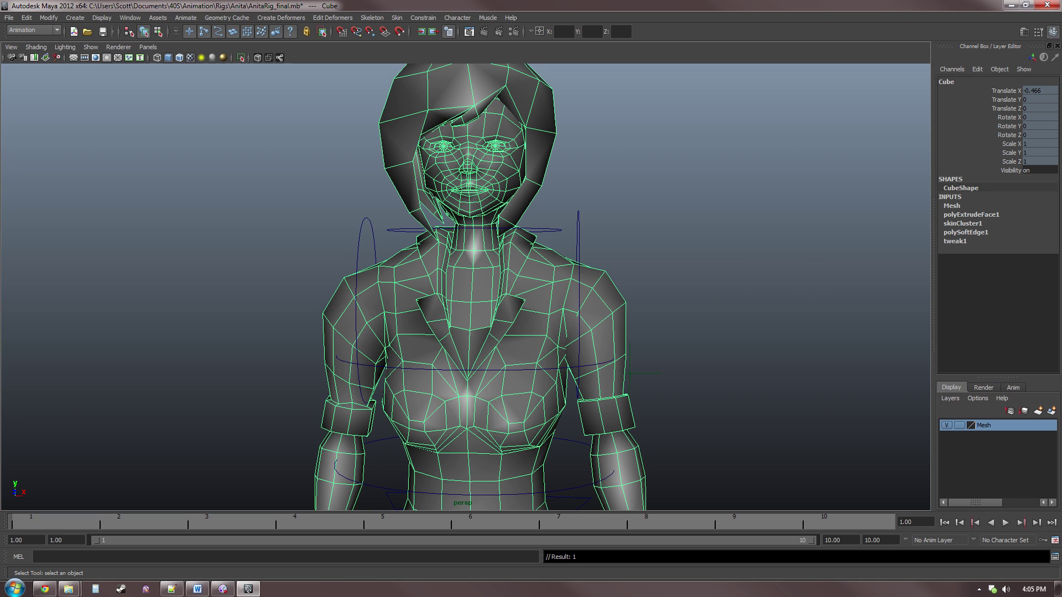
- Export the character mesh's skin weight maps as 256 by 256 luminance images in IFF format
{"action": "left_click", "coordinate": [397, 17]}
{"action": "mouse_move", "coordinate": [437, 68]}
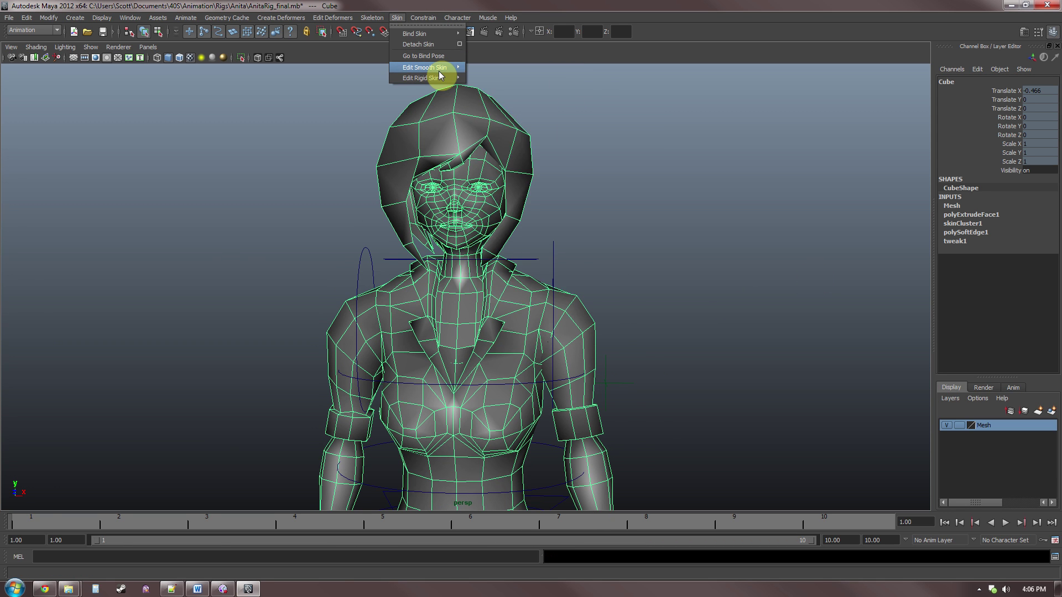
{"action": "left_click", "coordinate": [574, 137]}
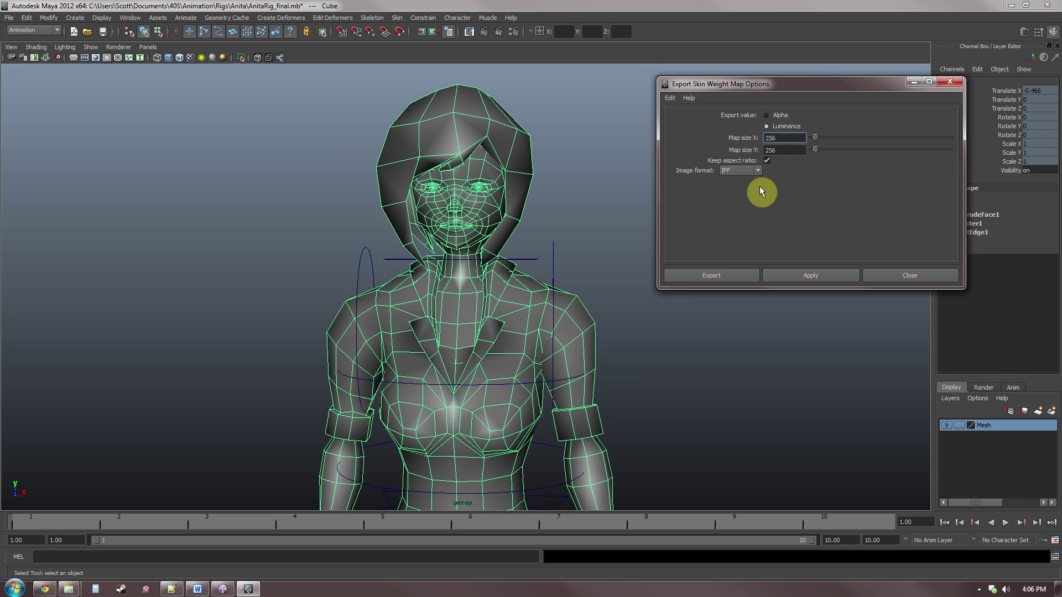
{"action": "left_click", "coordinate": [715, 273]}
{"action": "left_click", "coordinate": [943, 522]}
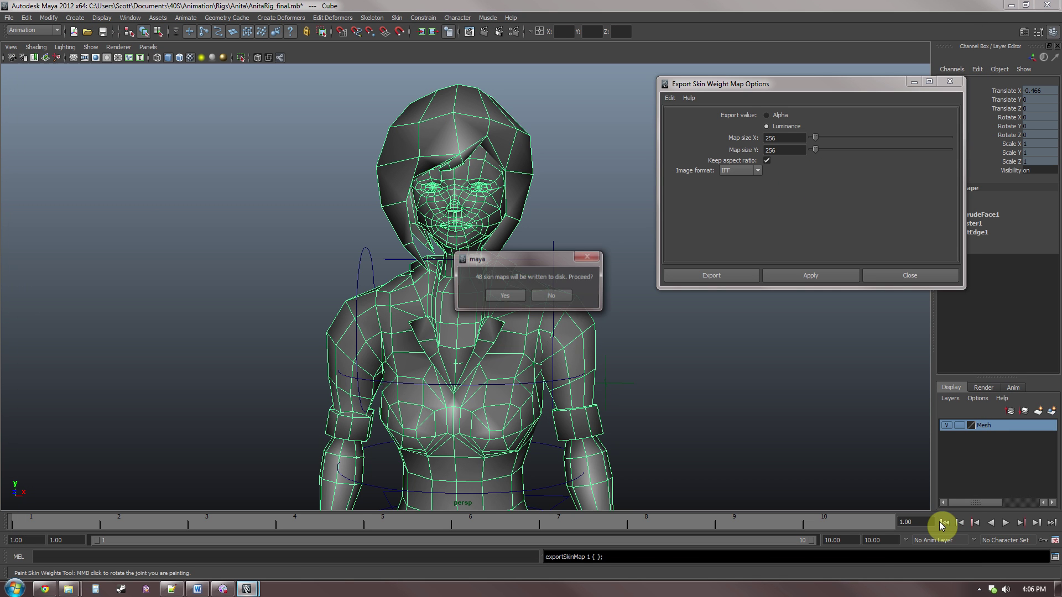
{"action": "left_click", "coordinate": [503, 296]}
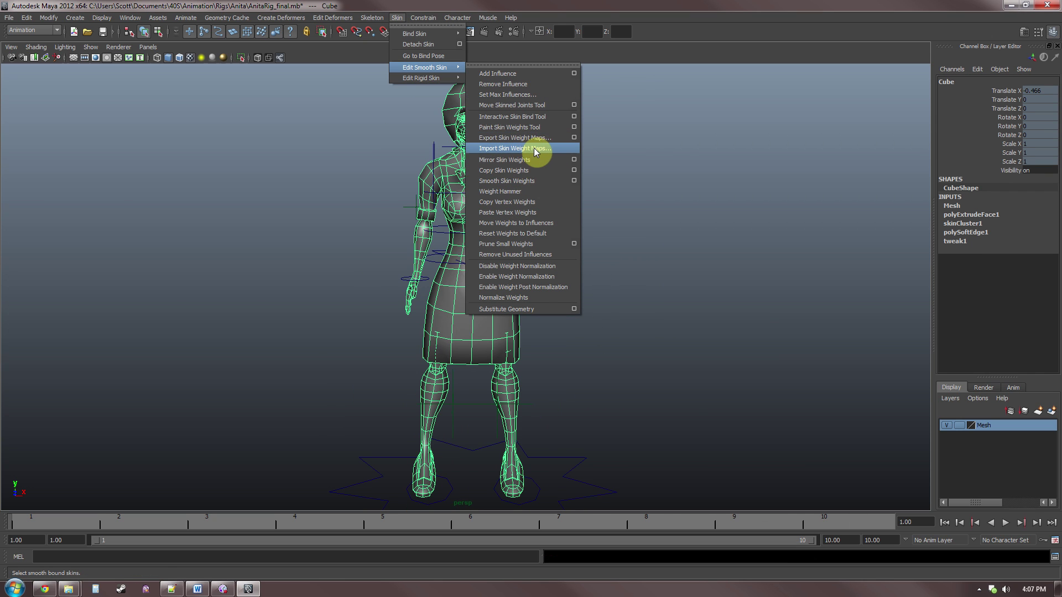
- Import the AnitaNewWeightMap.weightMap skin weights onto the character mesh
{"action": "left_click", "coordinate": [533, 148]}
{"action": "left_click", "coordinate": [166, 95]}
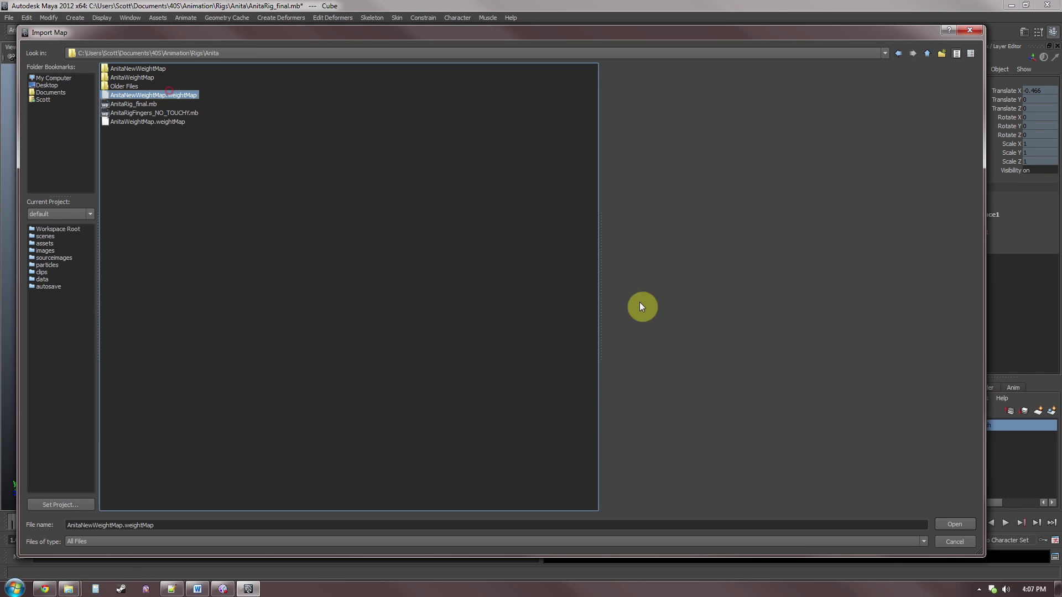
{"action": "left_click", "coordinate": [943, 525]}
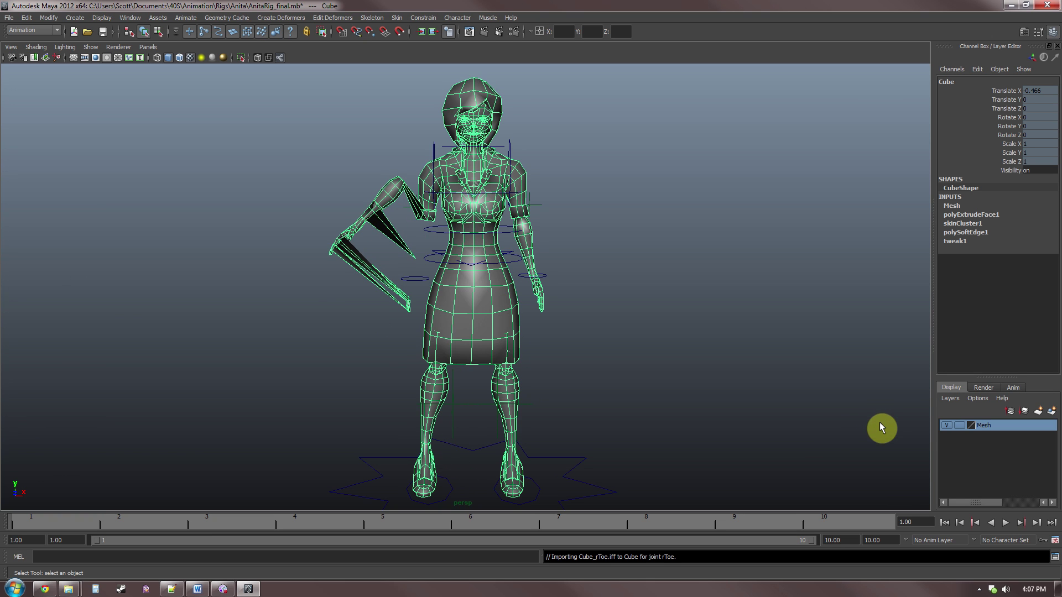
- Raise the lFootContr control to test how the leg deforms
{"action": "left_click", "coordinate": [532, 499]}
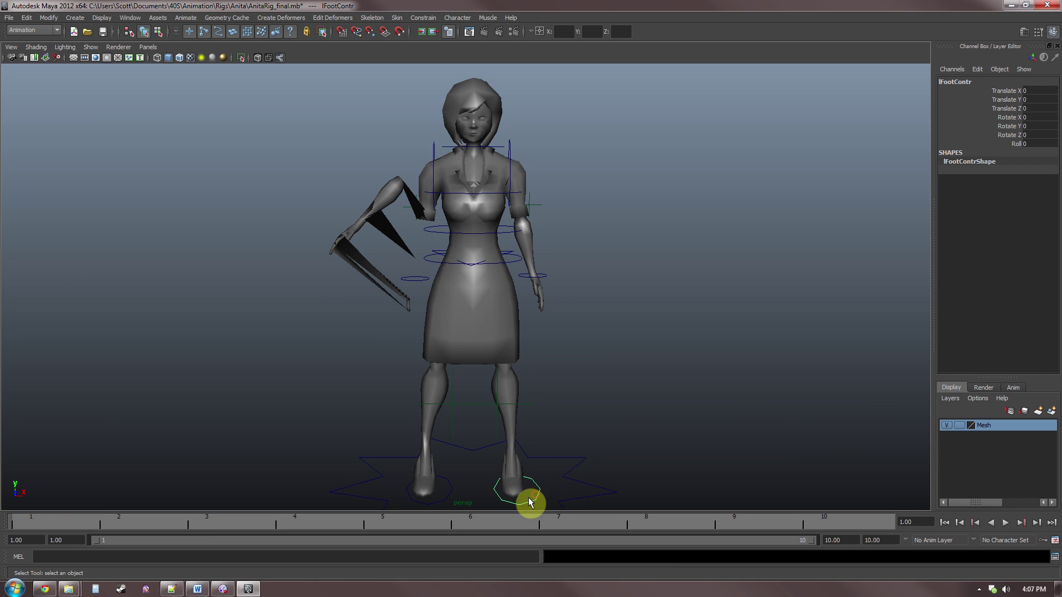
{"action": "key", "text": "w"}
{"action": "left_click_drag", "start_coordinate": [511, 467], "coordinate": [510, 443]}
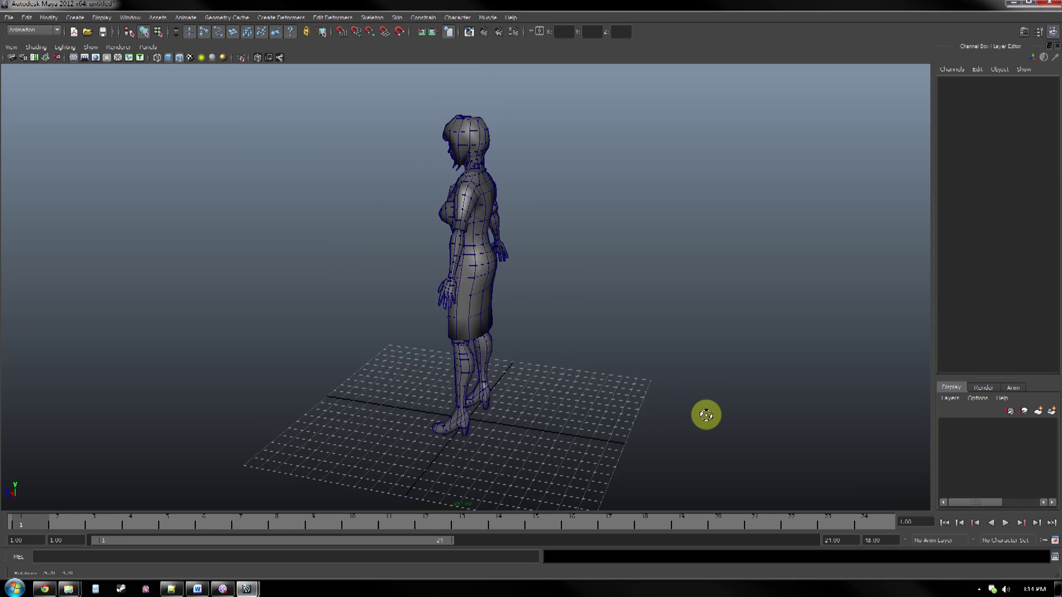